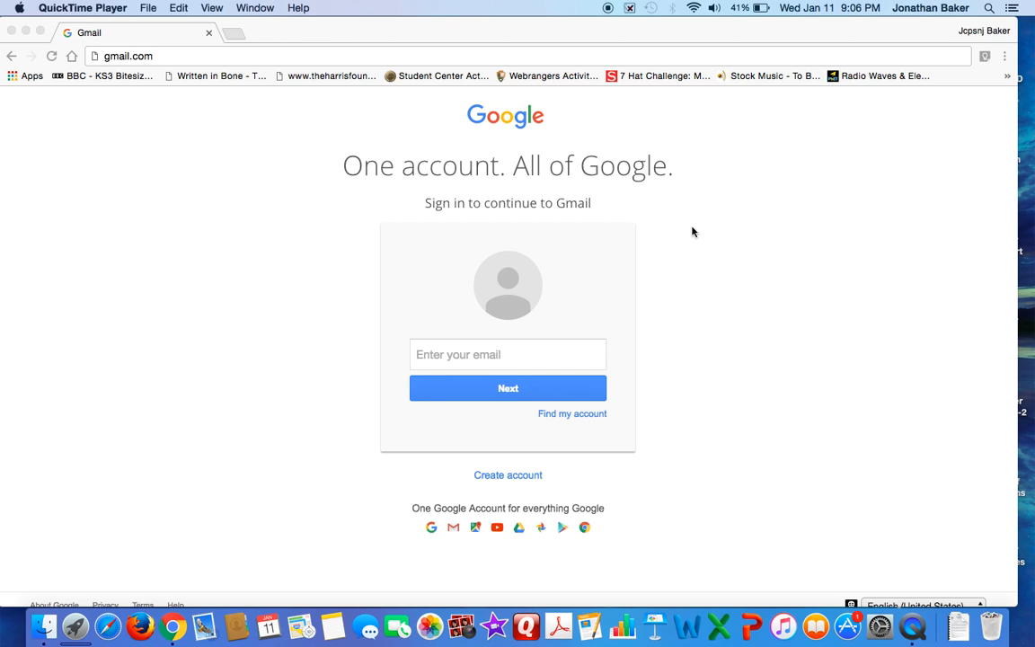
# Load gmail.com and submit the account's e-mail address on the Google sign-in page
pyautogui.click(175, 56)
pyautogui.press('Return')
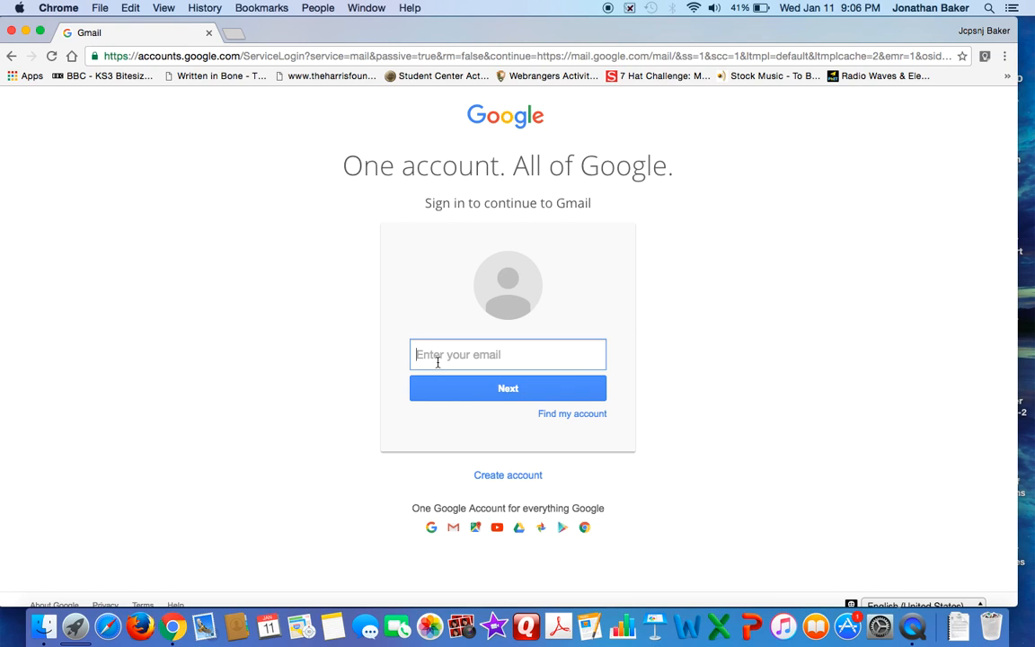
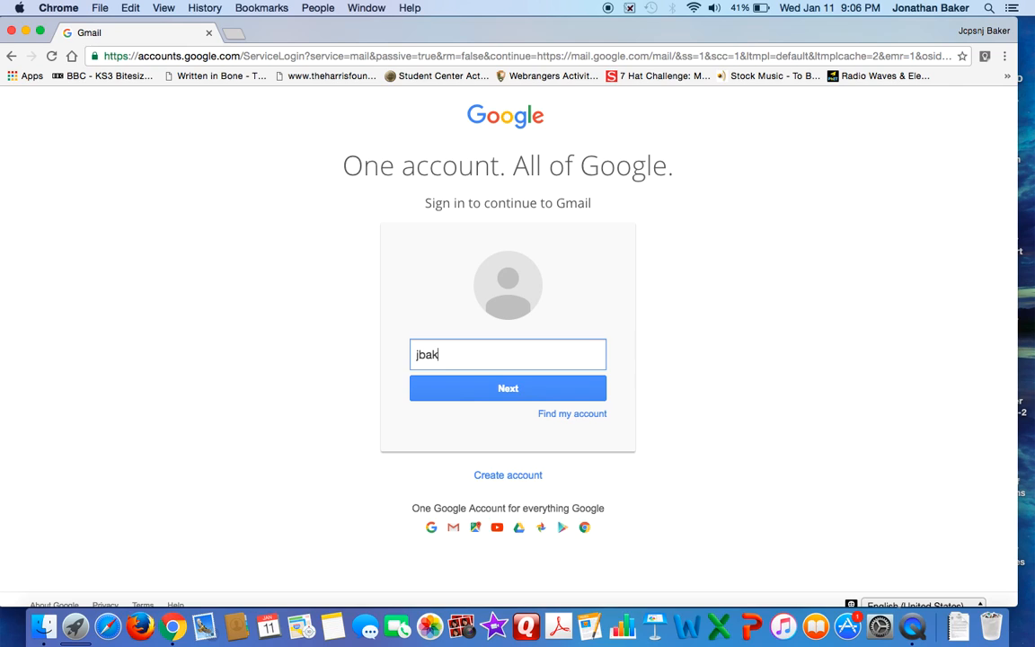
pyautogui.click(521, 404)
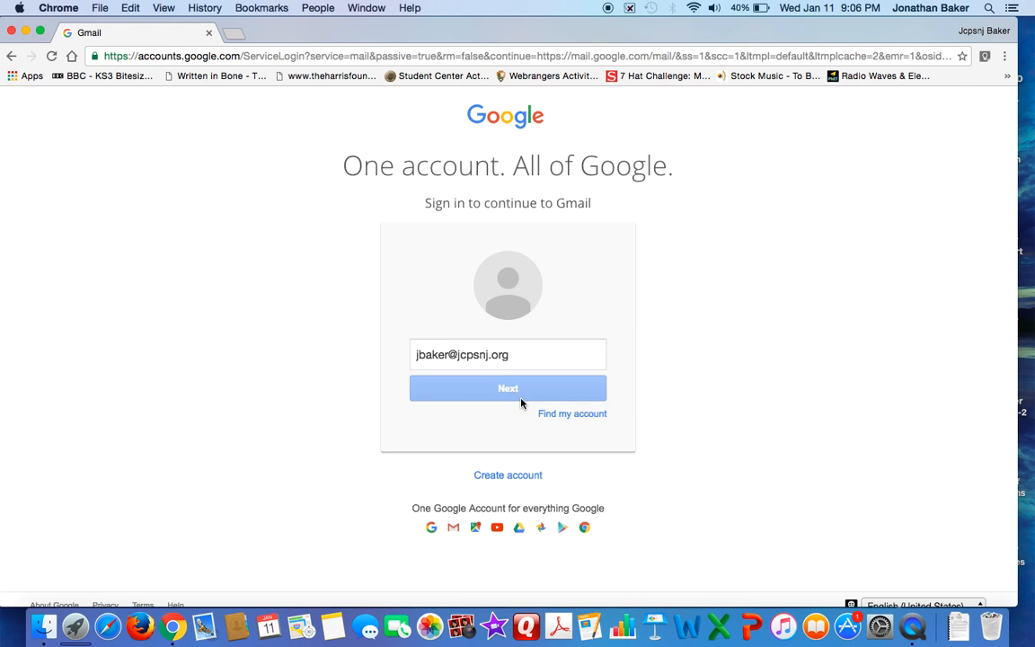
pyautogui.click(436, 446)
pyautogui.click(536, 386)
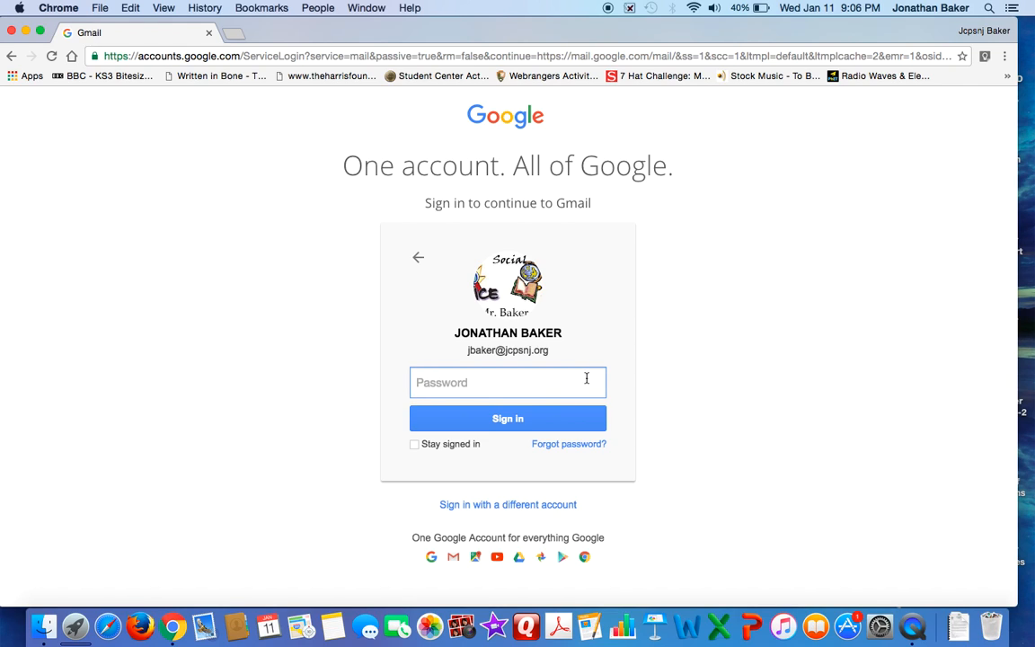
# Enter the account password and sign in to the mailbox
pyautogui.write('••••••••••••')
pyautogui.press('Return')
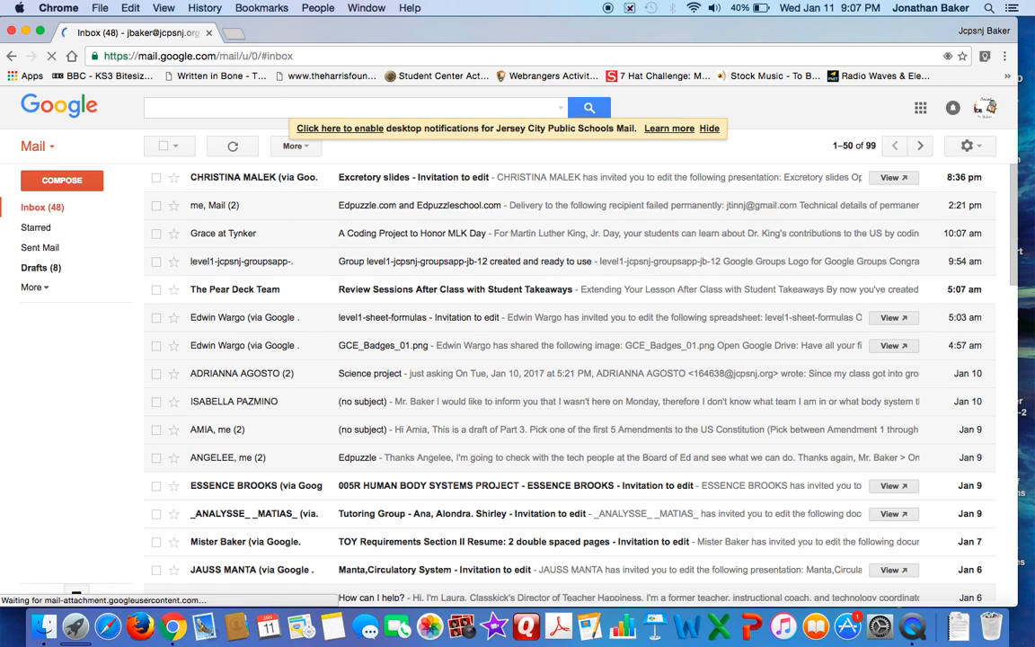
# Open Google Classroom from the extended list of Google apps
pyautogui.click(919, 110)
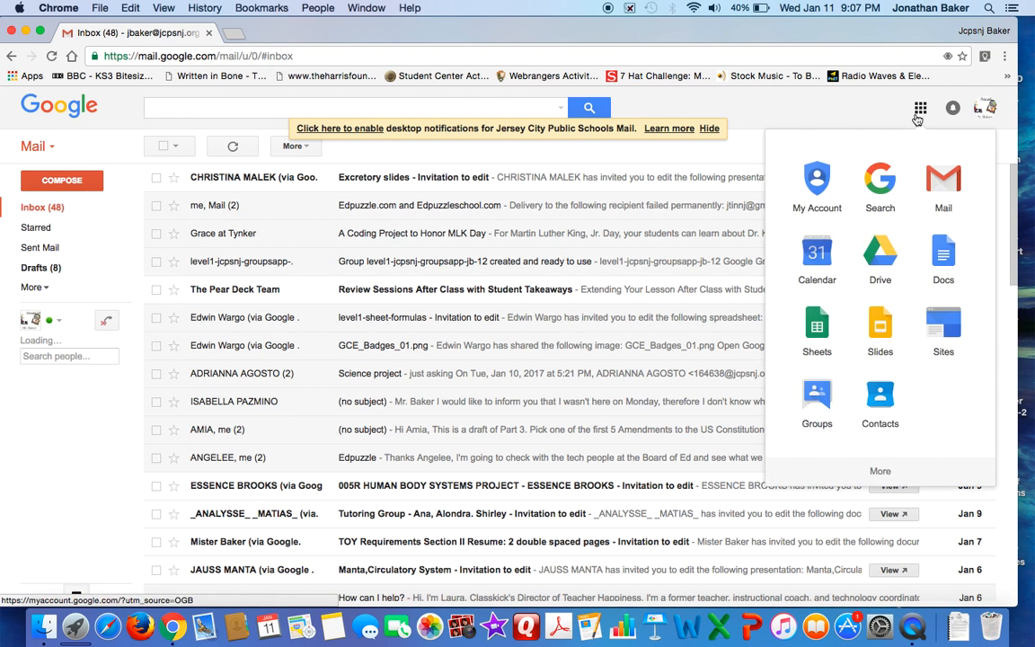
pyautogui.click(913, 469)
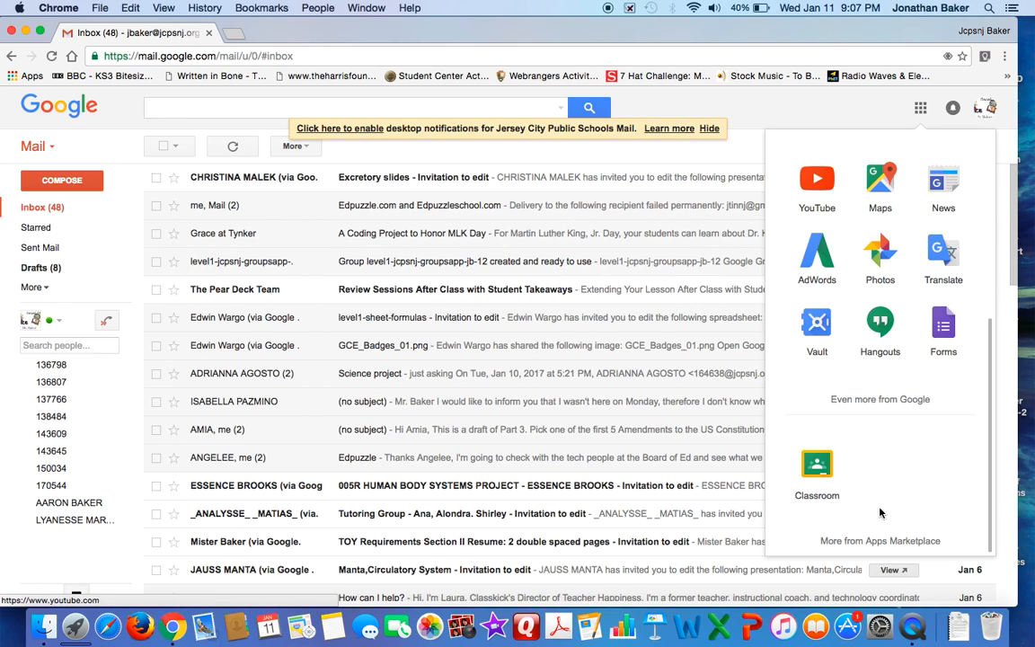
pyautogui.click(819, 469)
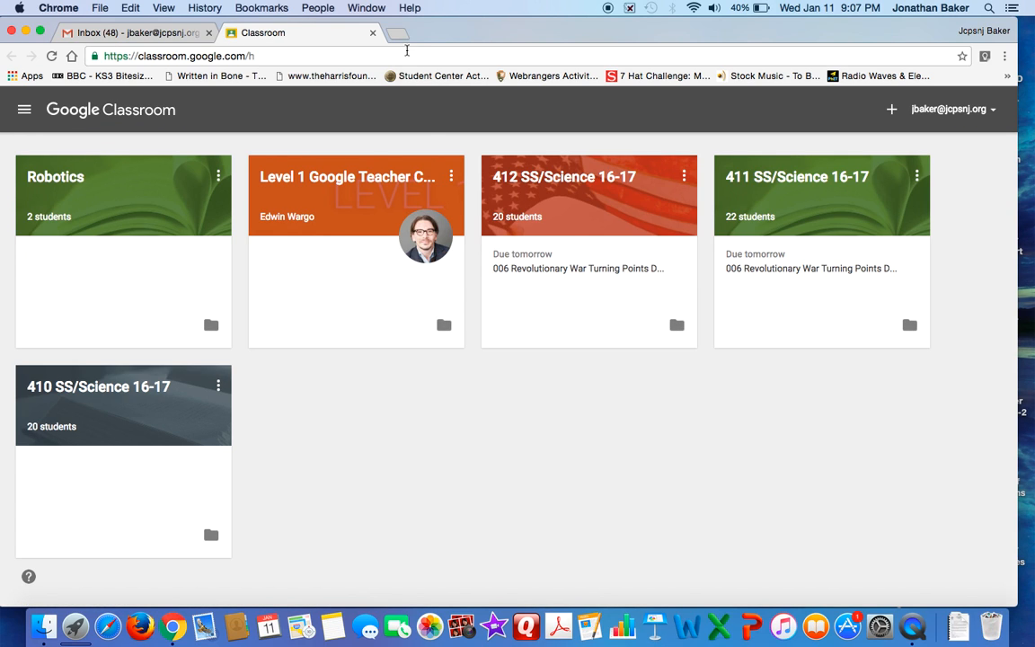
# Load classroom.google.com in a new browser tab
pyautogui.click(400, 36)
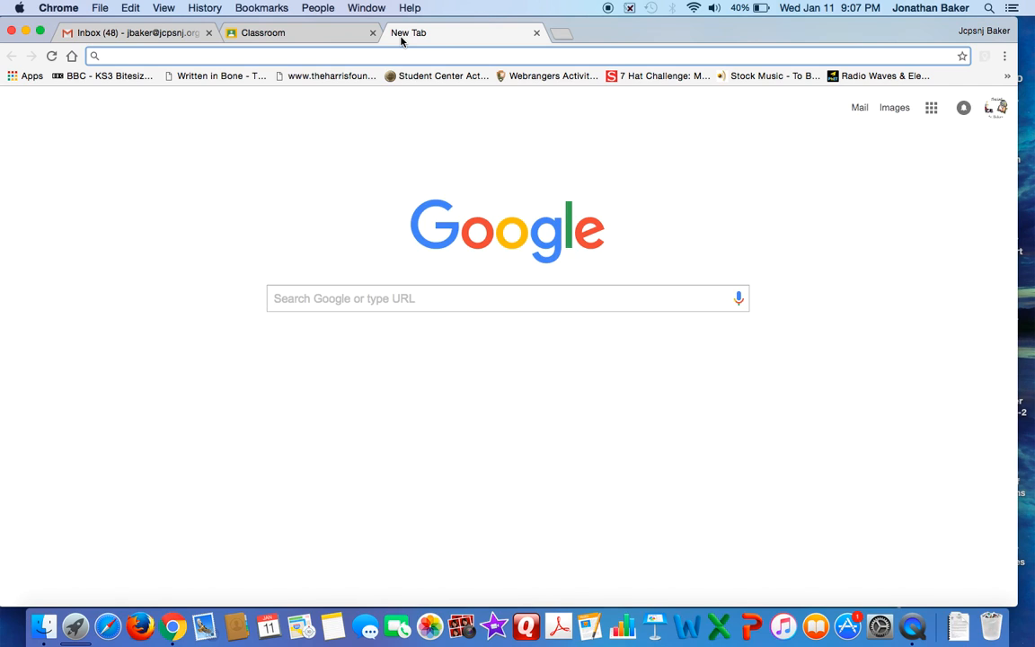
pyautogui.write('clas')
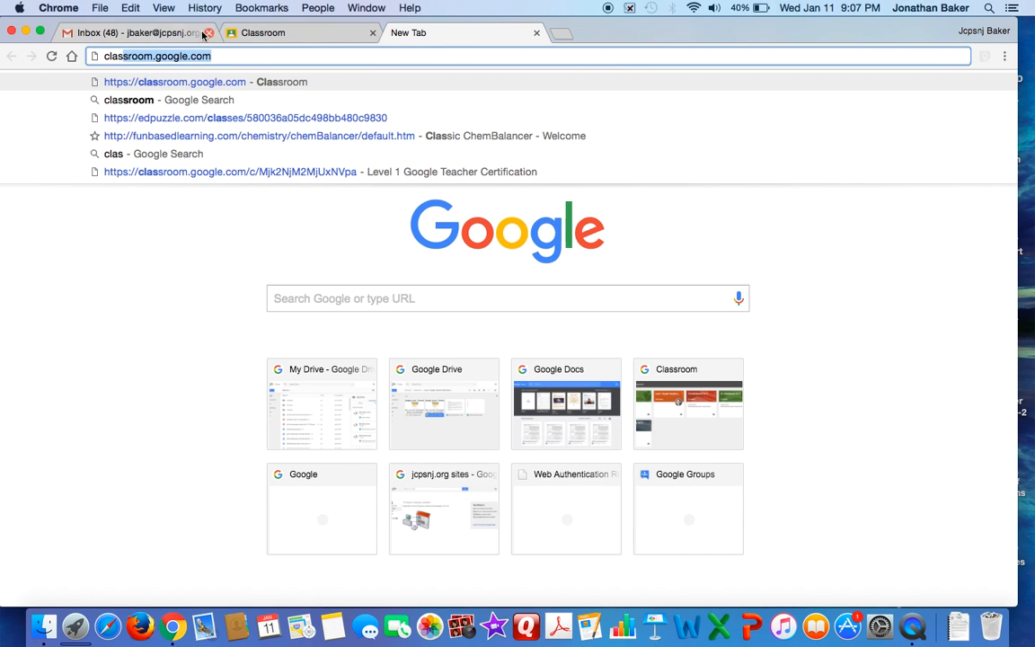
pyautogui.press('Return')
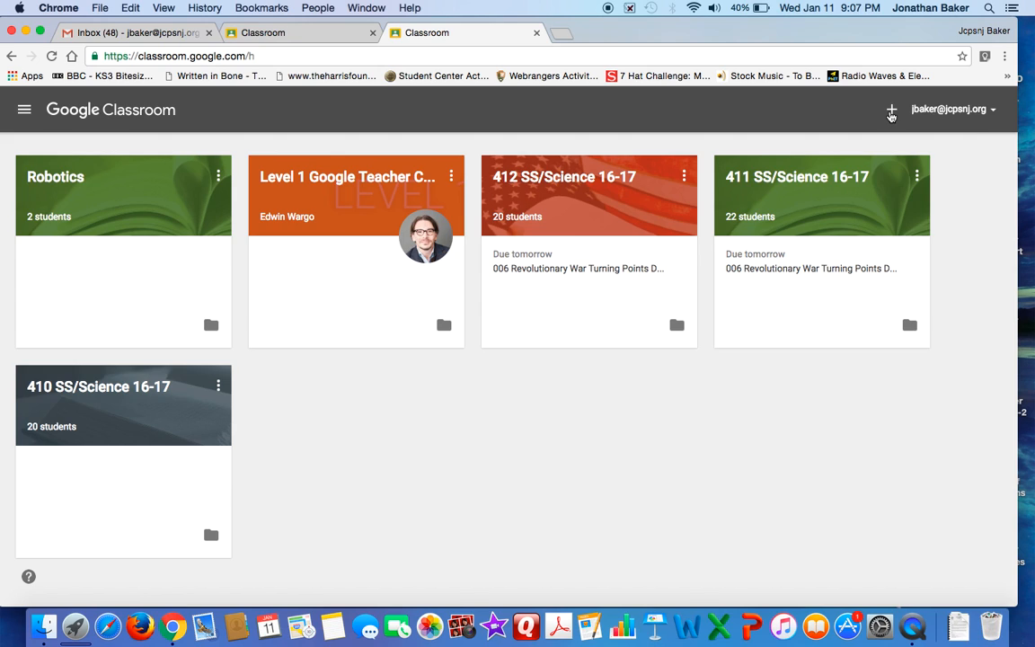
# Create a new class named Demo, leaving its section and subject blank
pyautogui.click(890, 111)
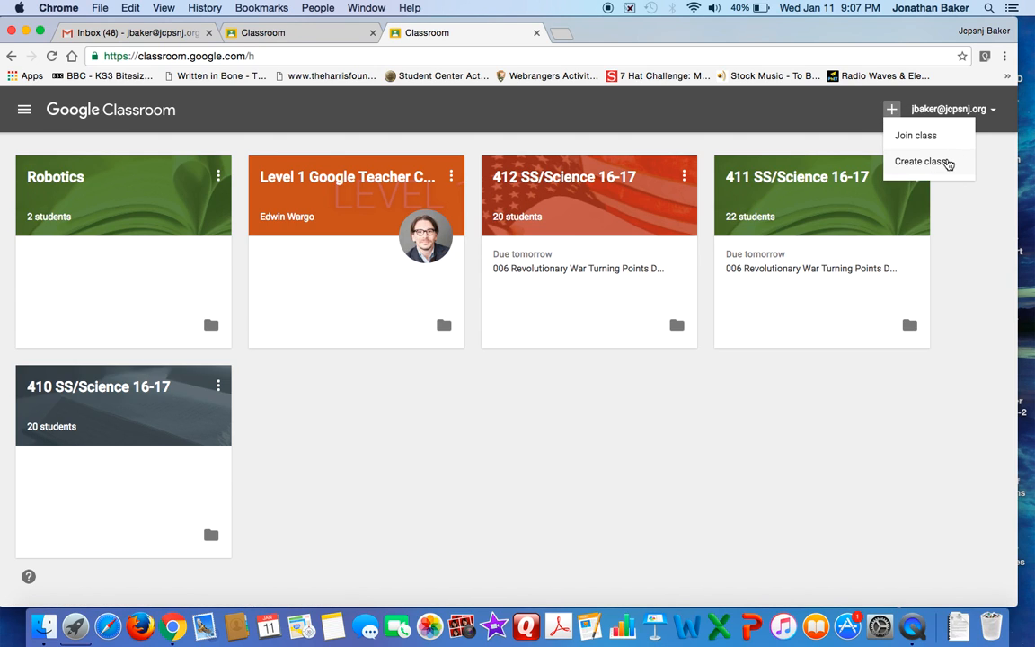
pyautogui.click(952, 162)
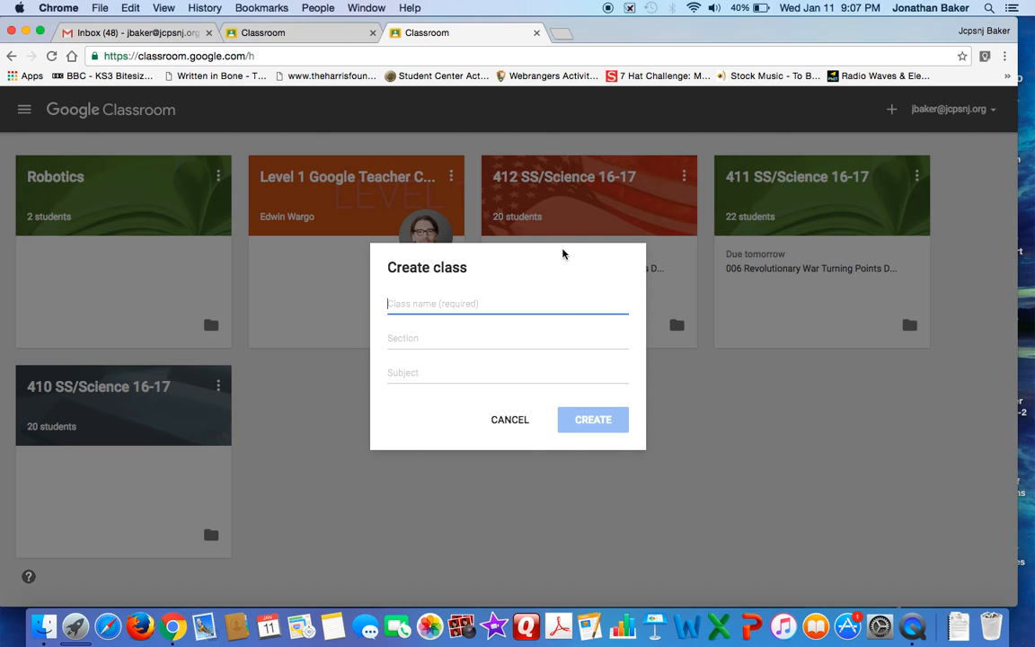
pyautogui.write('Demo')
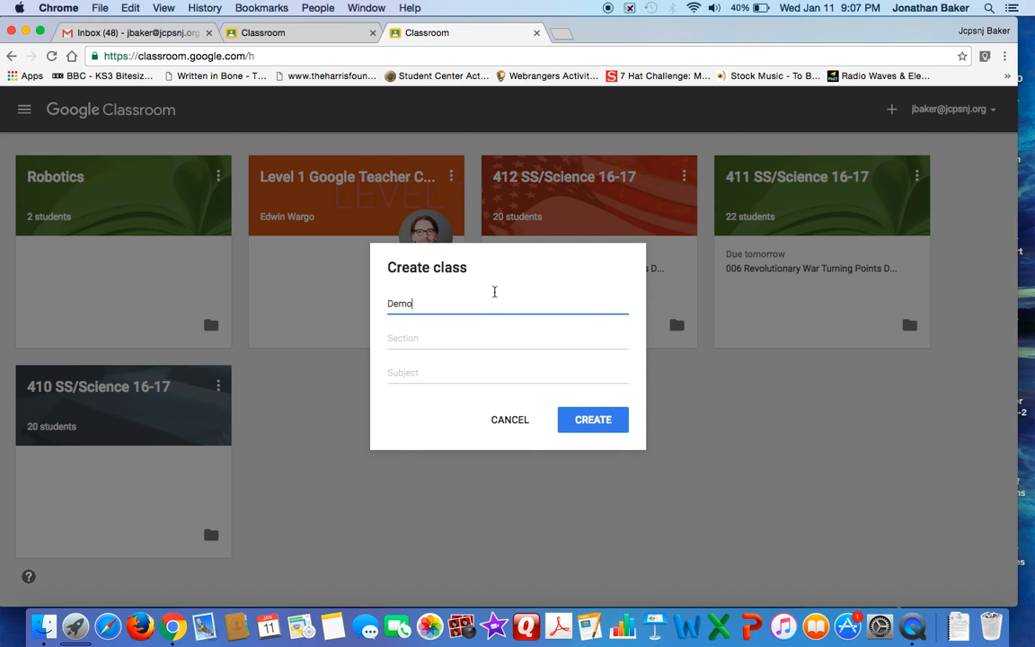
pyautogui.click(476, 334)
pyautogui.click(447, 366)
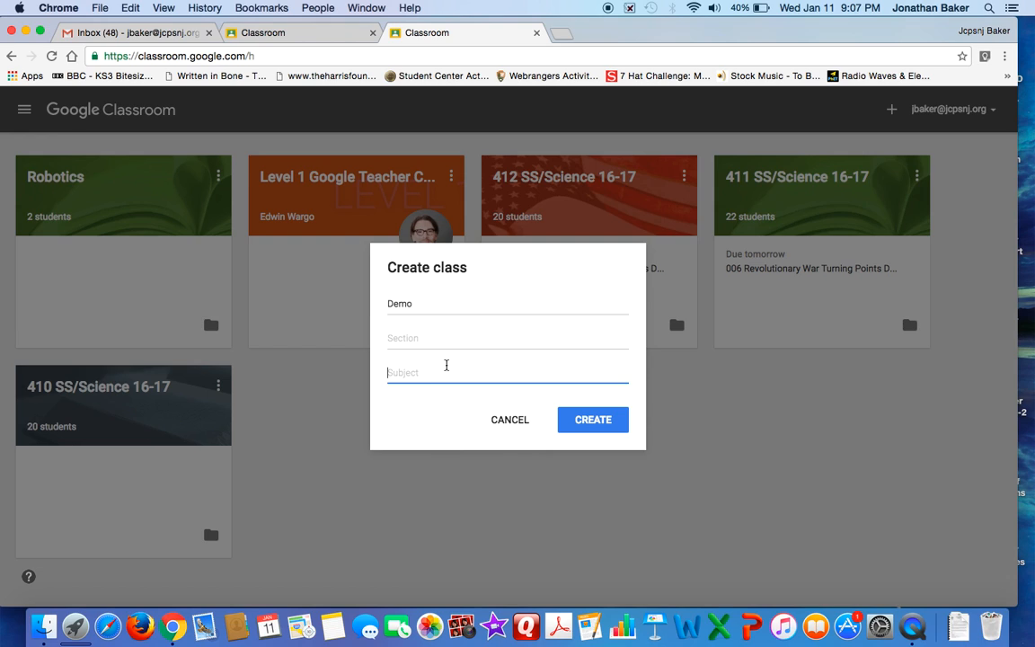
pyautogui.click(613, 417)
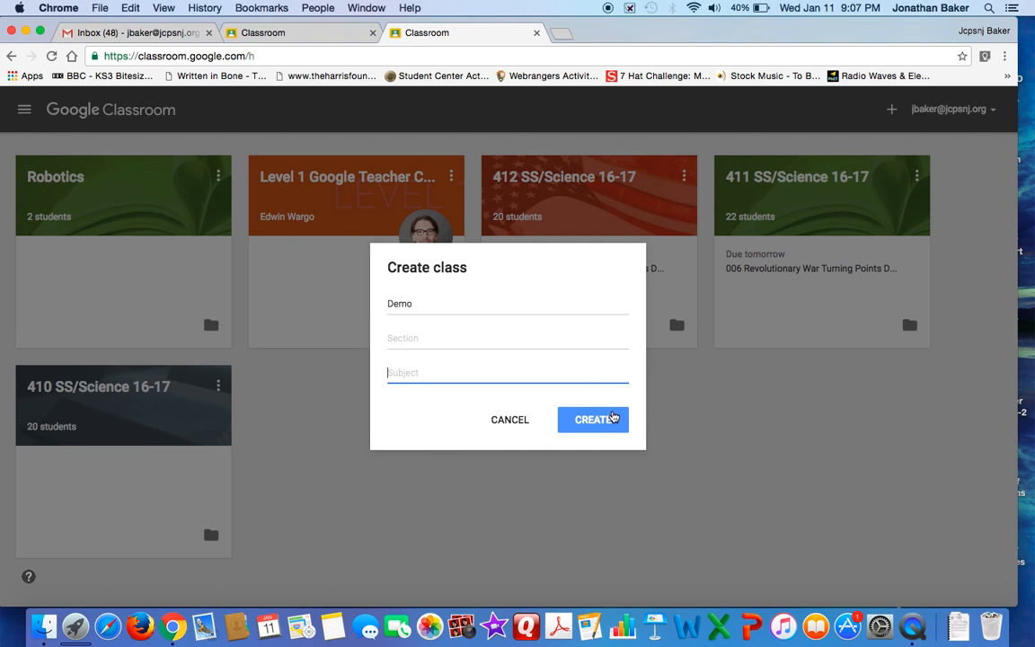
pyautogui.click(613, 417)
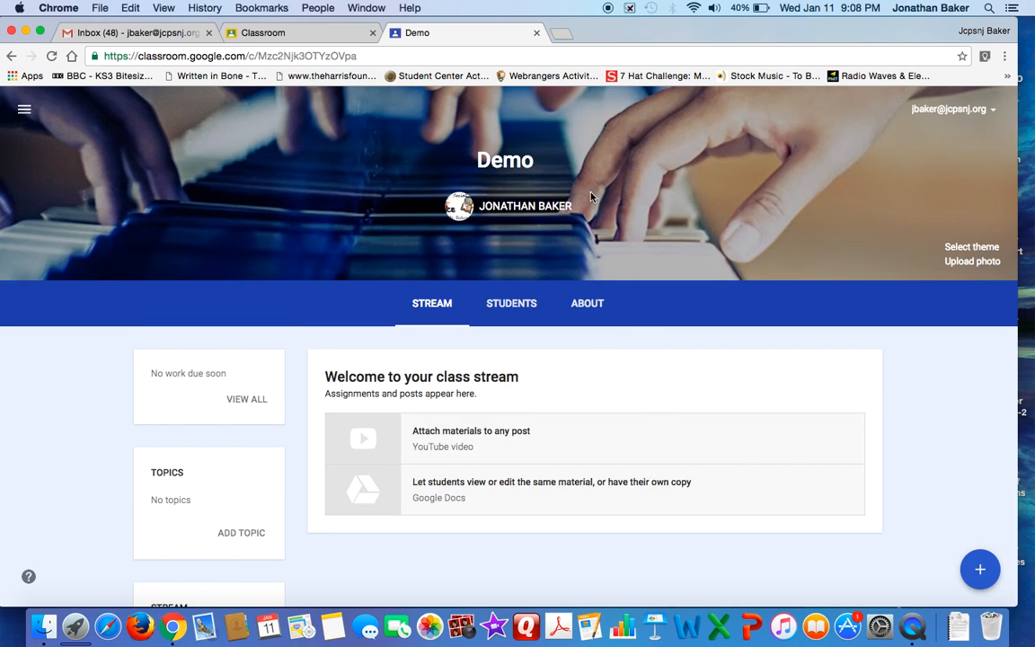
# Examine the Demo class's About details and the class code on its Students page
pyautogui.click(599, 315)
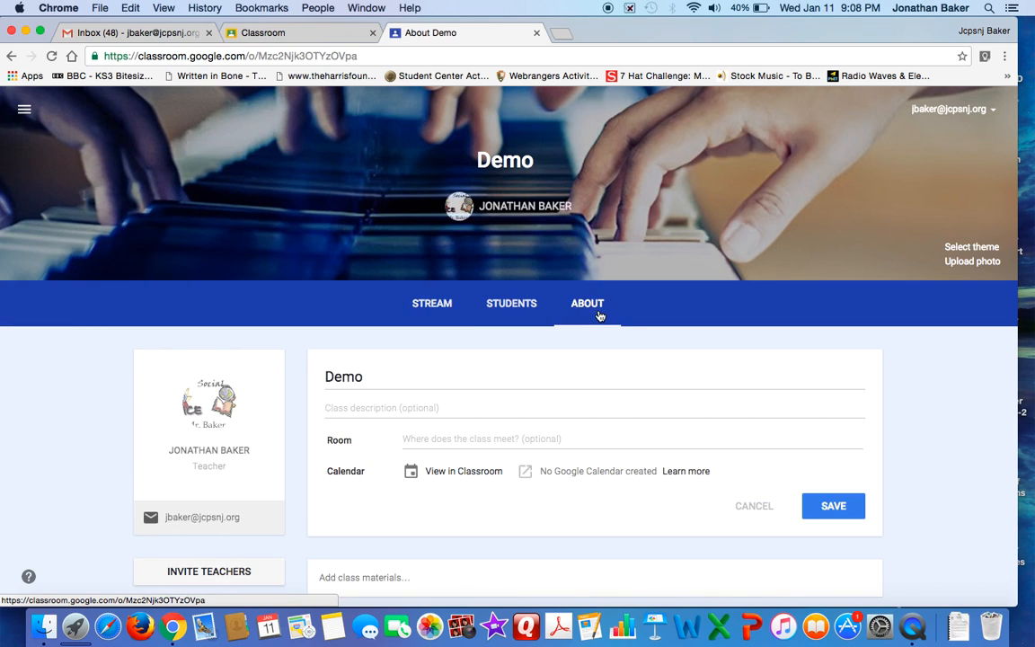
pyautogui.scroll(-1, 596, 312)
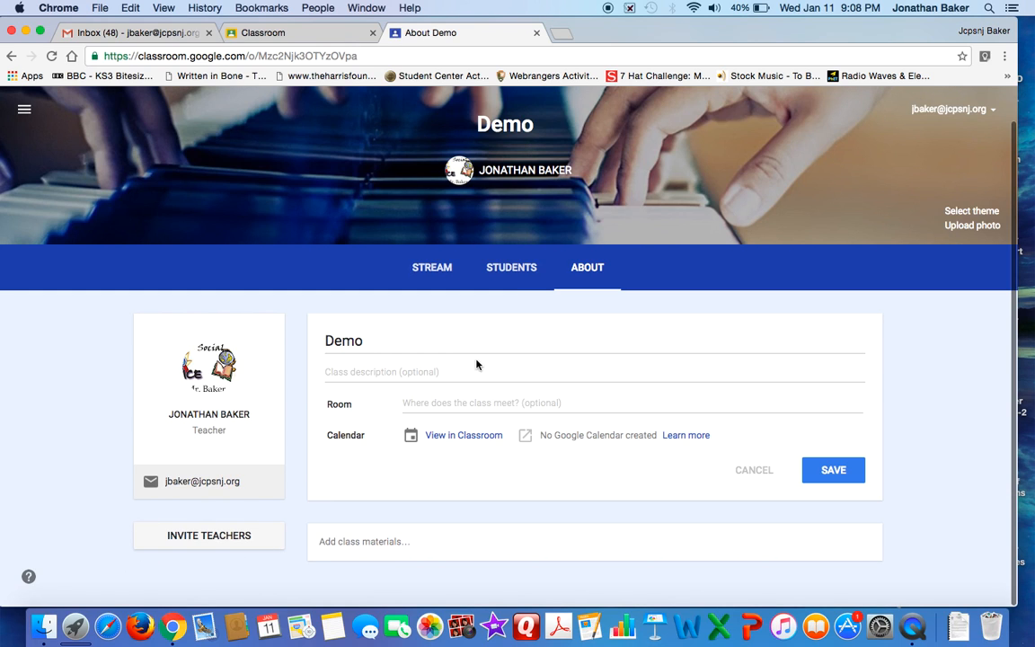
pyautogui.click(517, 273)
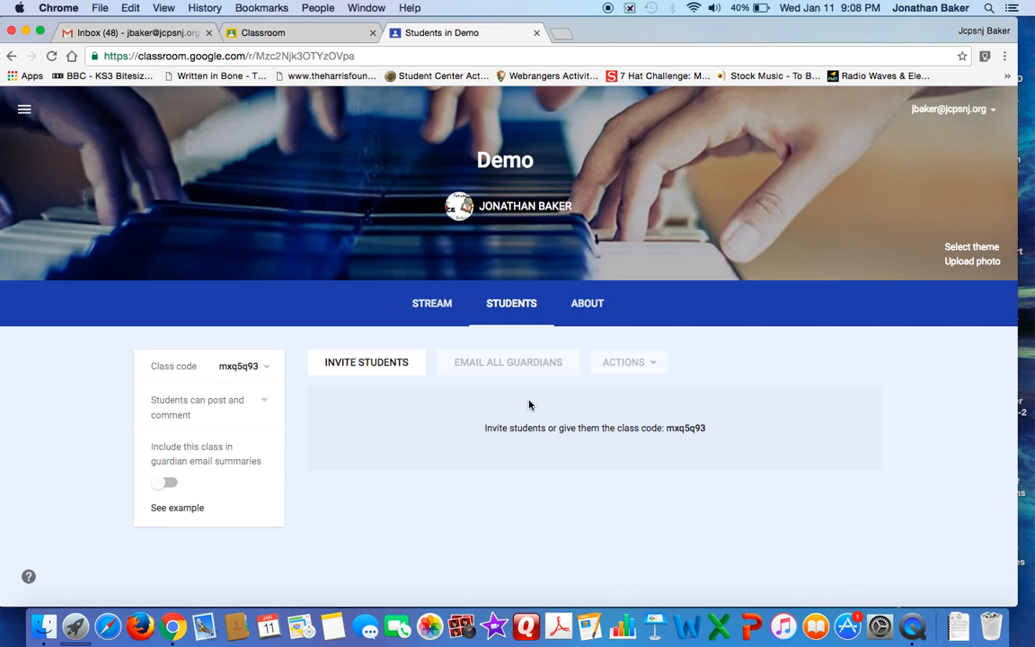
pyautogui.scroll(5, 732, 431)
pyautogui.scroll(1, 731, 430)
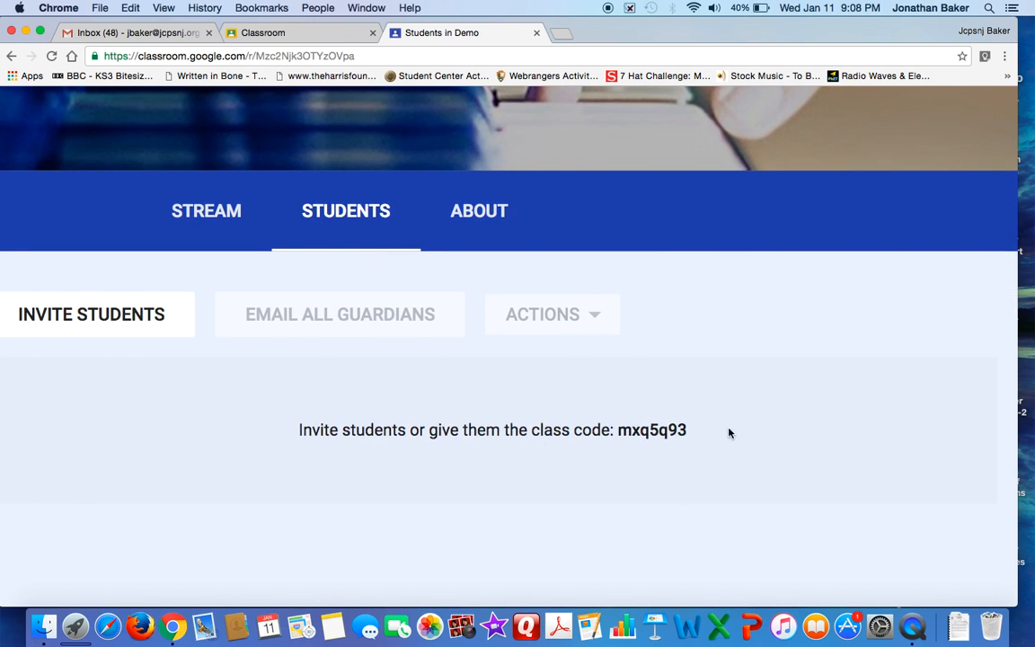
pyautogui.scroll(-5, 611, 416)
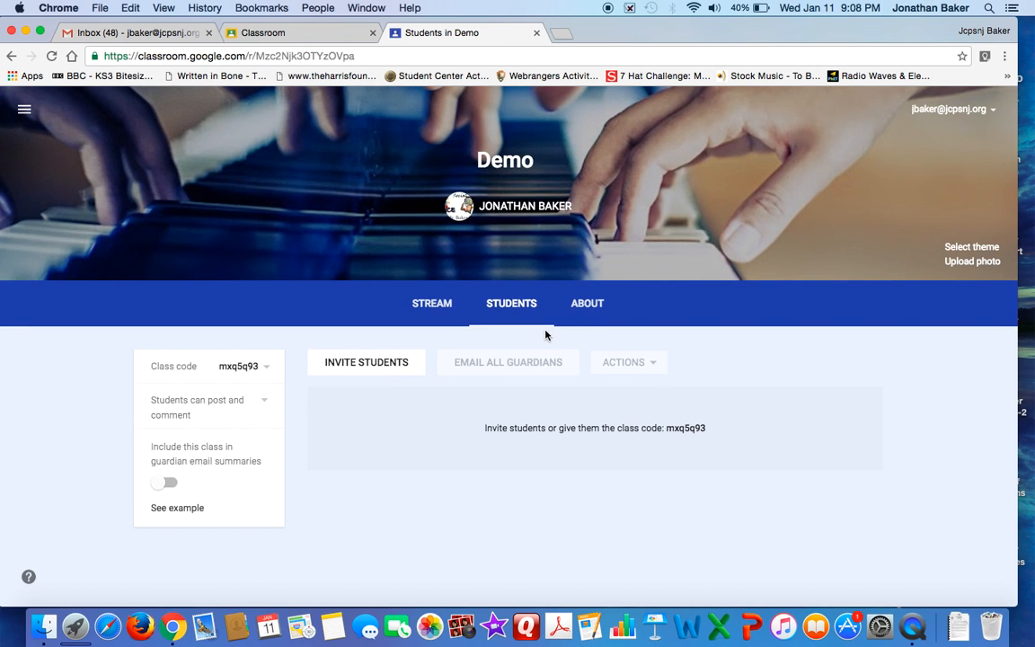
# View the contacts and search field for inviting students, and close the invitation dialog without inviting anyone
pyautogui.click(398, 372)
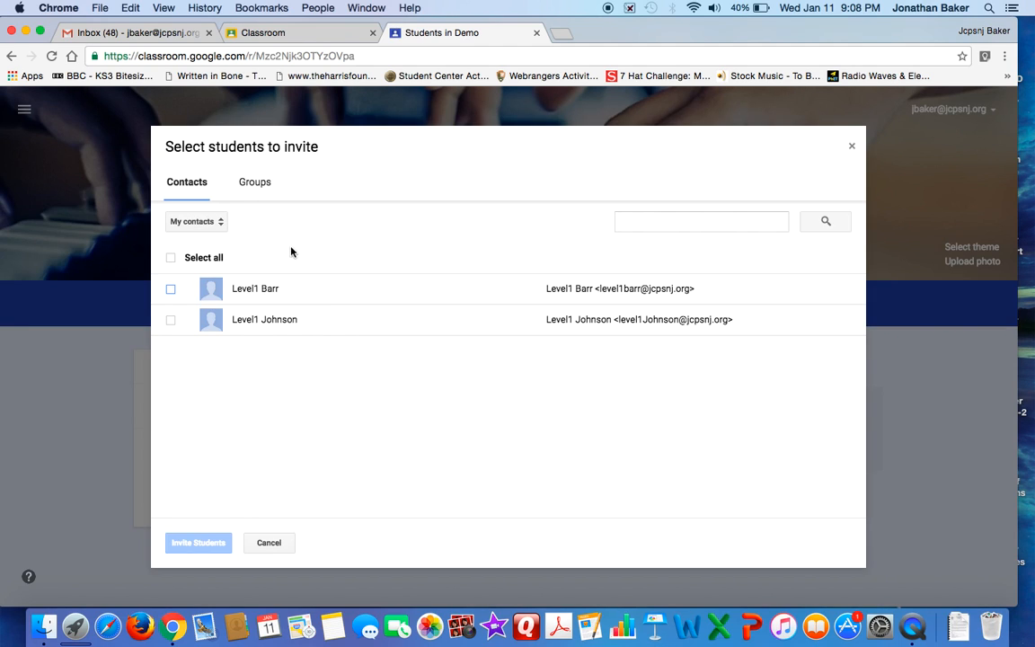
pyautogui.click(656, 218)
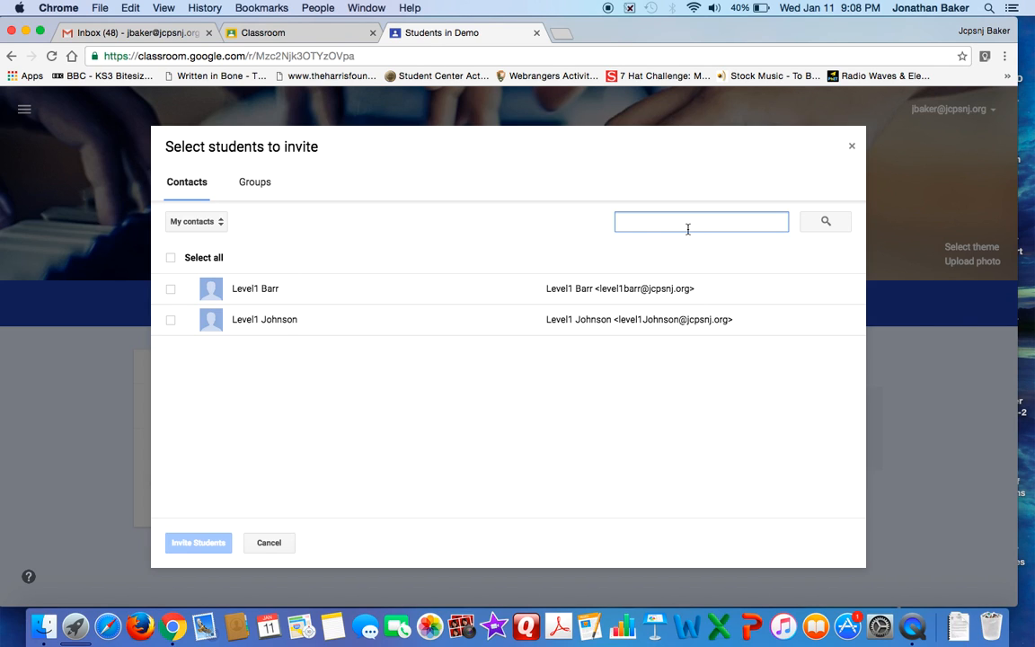
pyautogui.click(851, 147)
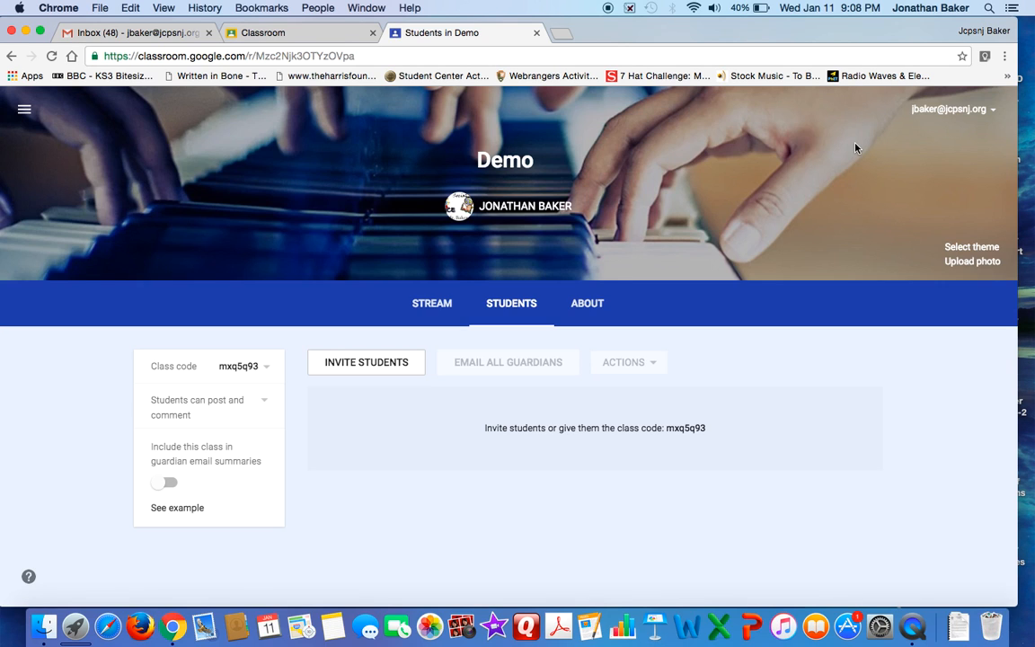
# Start a new question in the Demo class stream and dismiss the tip about posting to individual students
pyautogui.click(450, 303)
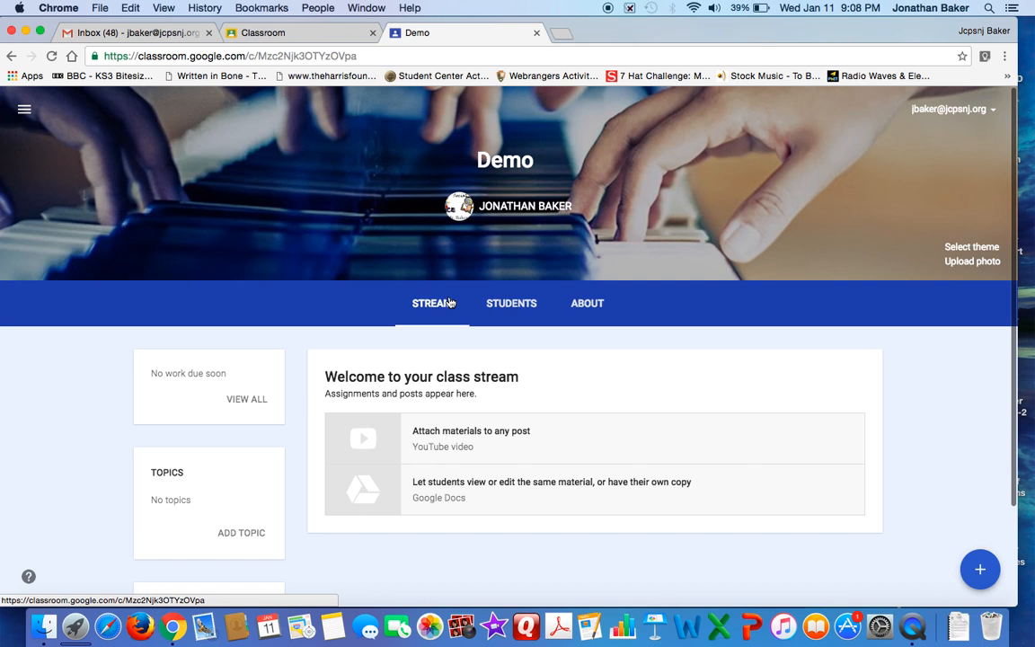
pyautogui.scroll(-3, 562, 315)
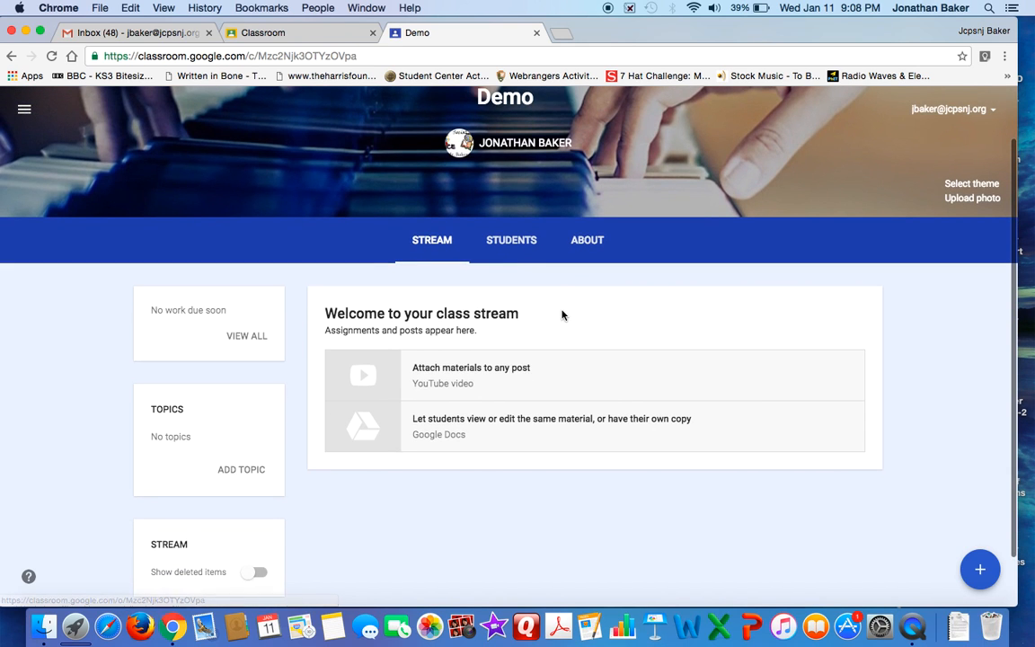
pyautogui.scroll(3, 563, 315)
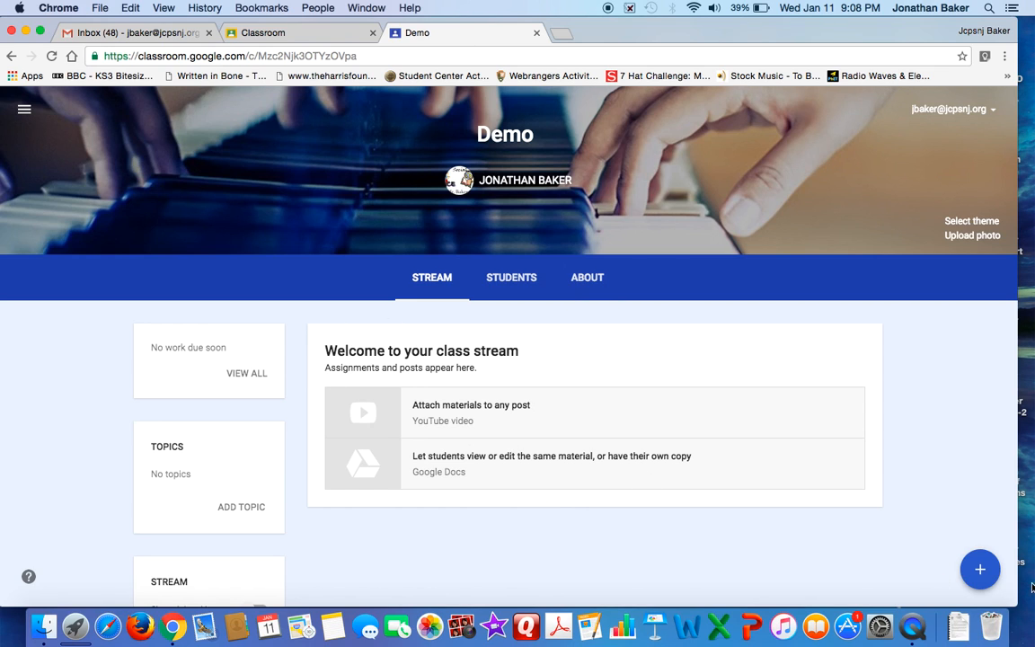
pyautogui.moveTo(984, 572)
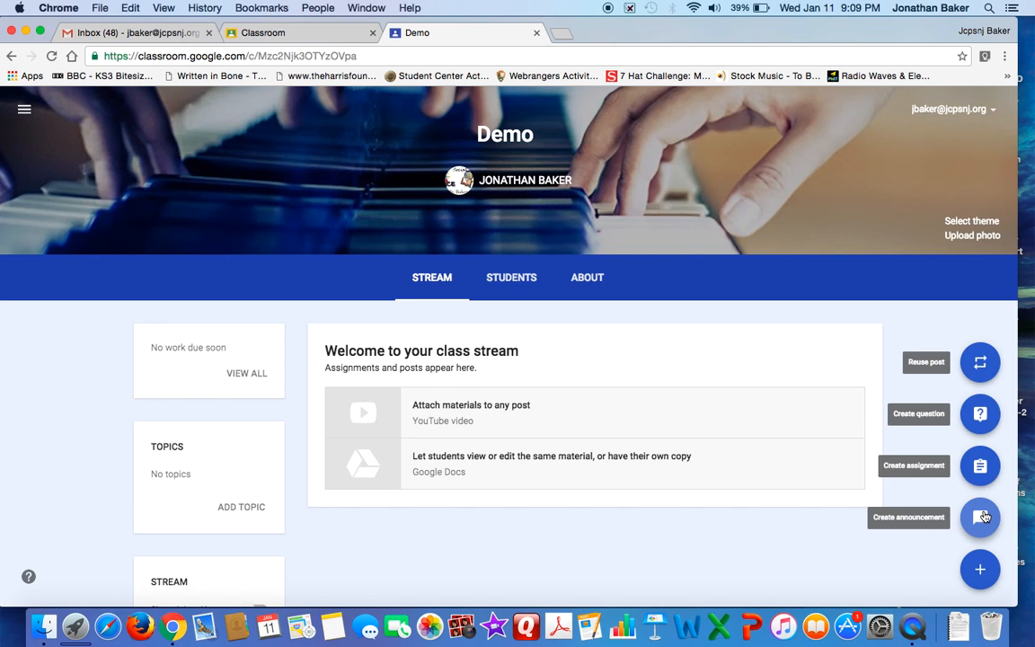
pyautogui.click(980, 413)
pyautogui.click(374, 302)
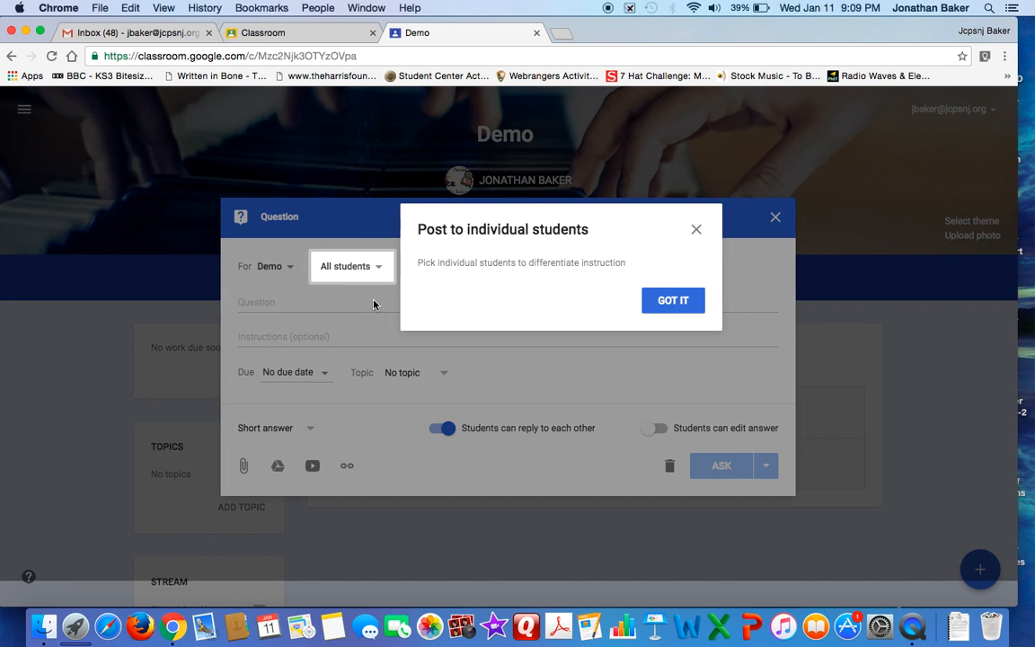
pyautogui.click(673, 301)
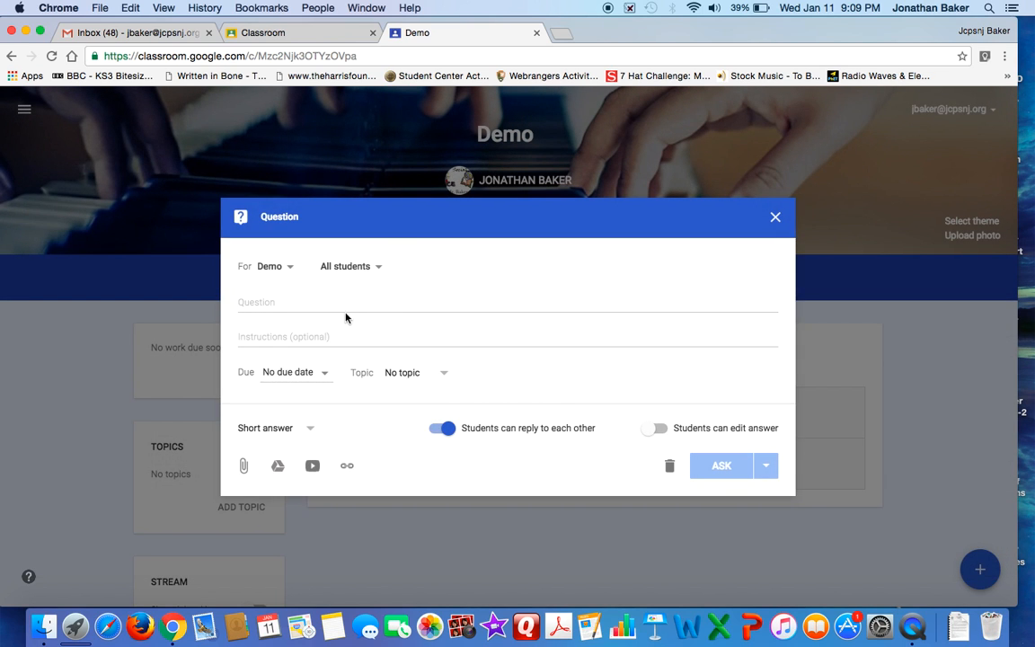
# Enter "What is the capital of the USA?" as the question text
pyautogui.write('What is the c')
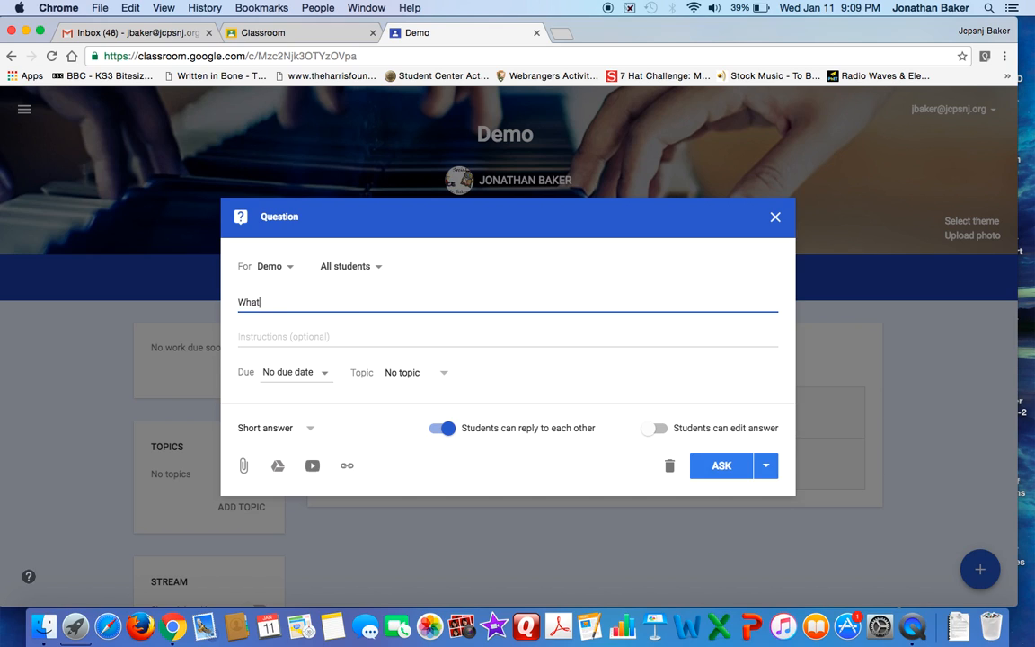
pyautogui.write('ital of the USA?')
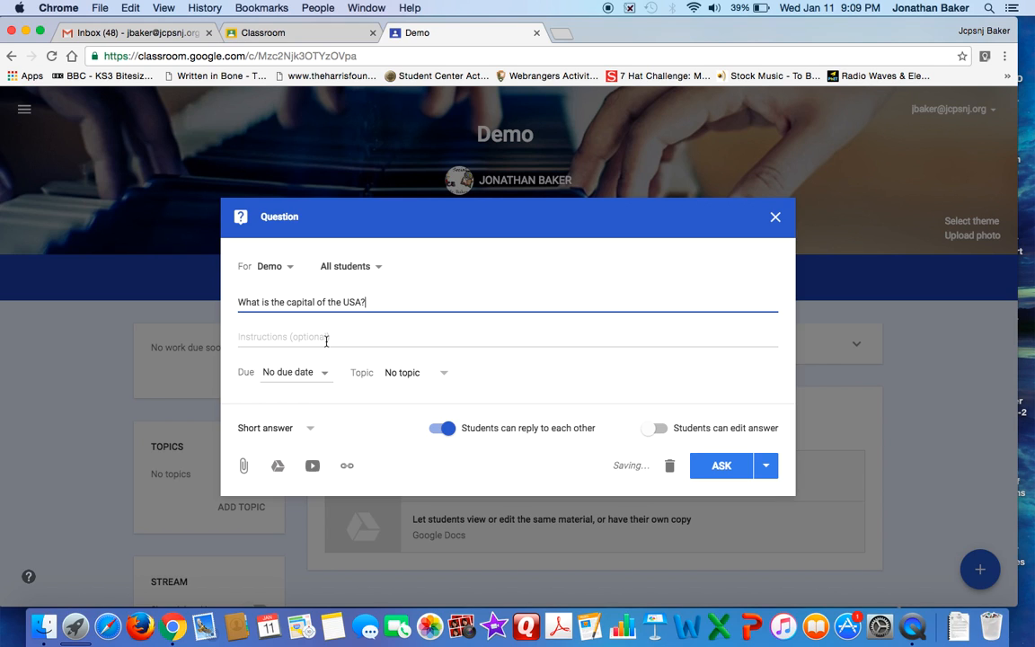
# Set the question's due date to Jan 11, 2017 at 11:59 PM
pyautogui.click(321, 374)
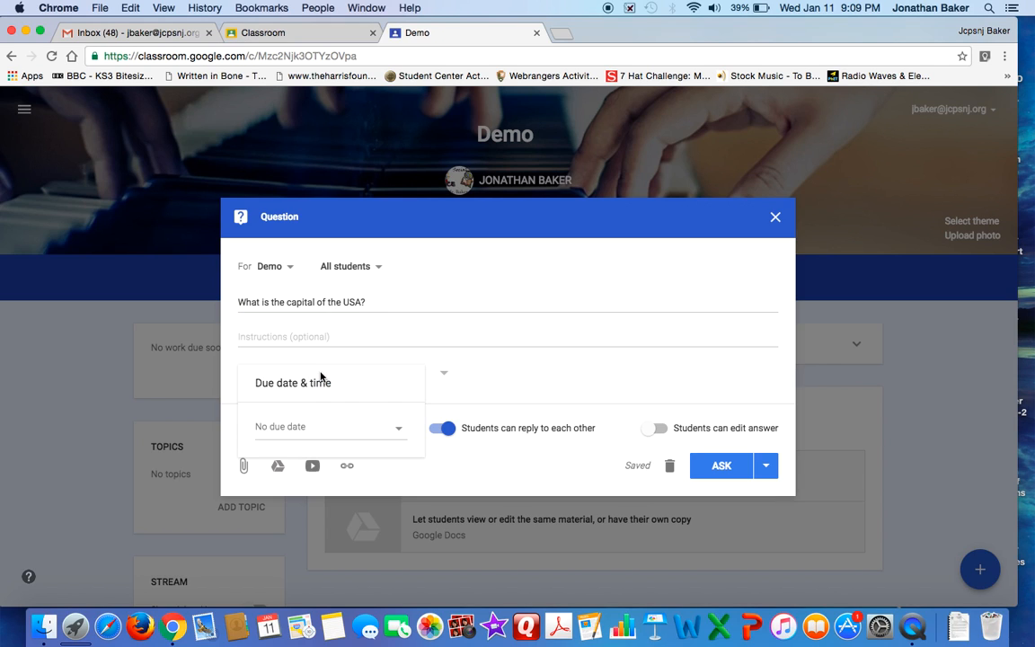
pyautogui.click(308, 430)
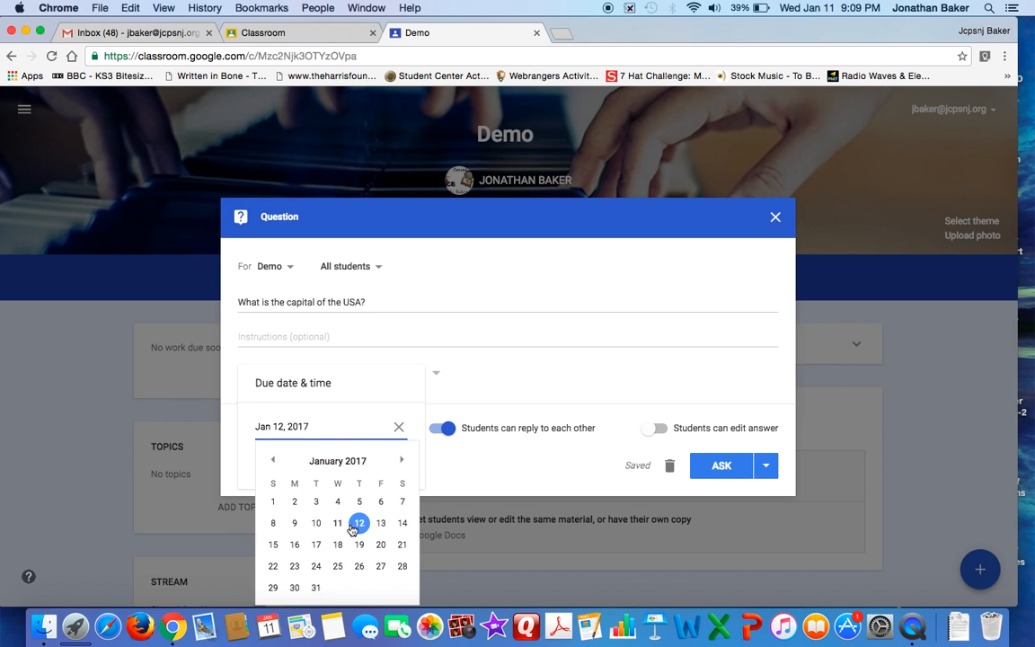
pyautogui.click(338, 526)
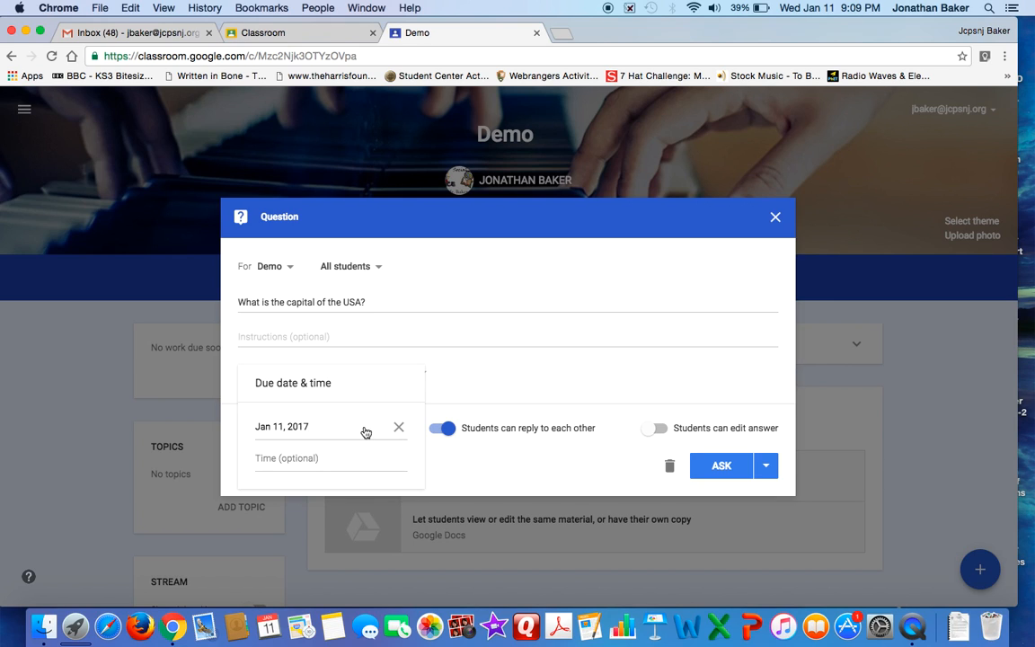
pyautogui.click(302, 456)
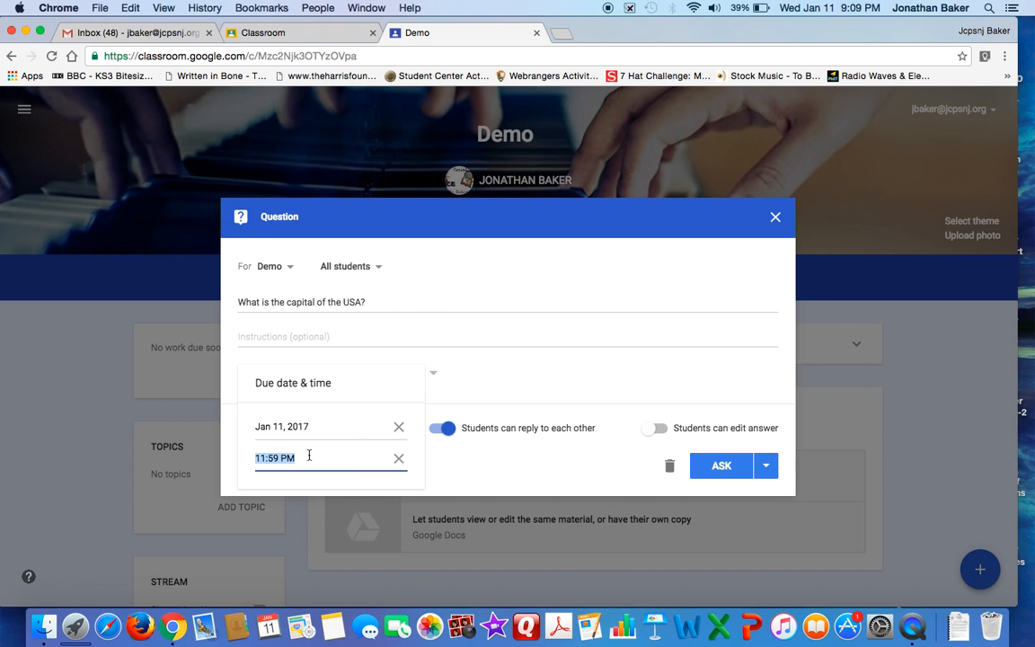
pyautogui.click(525, 340)
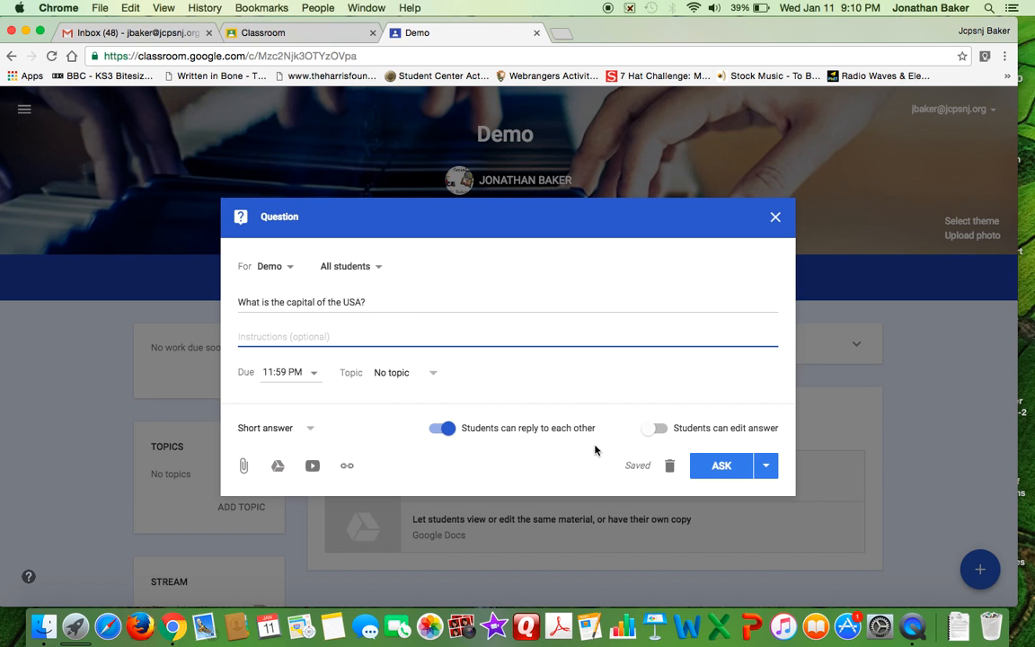
# View the question's scheduling date and time settings, and close the question without scheduling or asking it
pyautogui.click(765, 466)
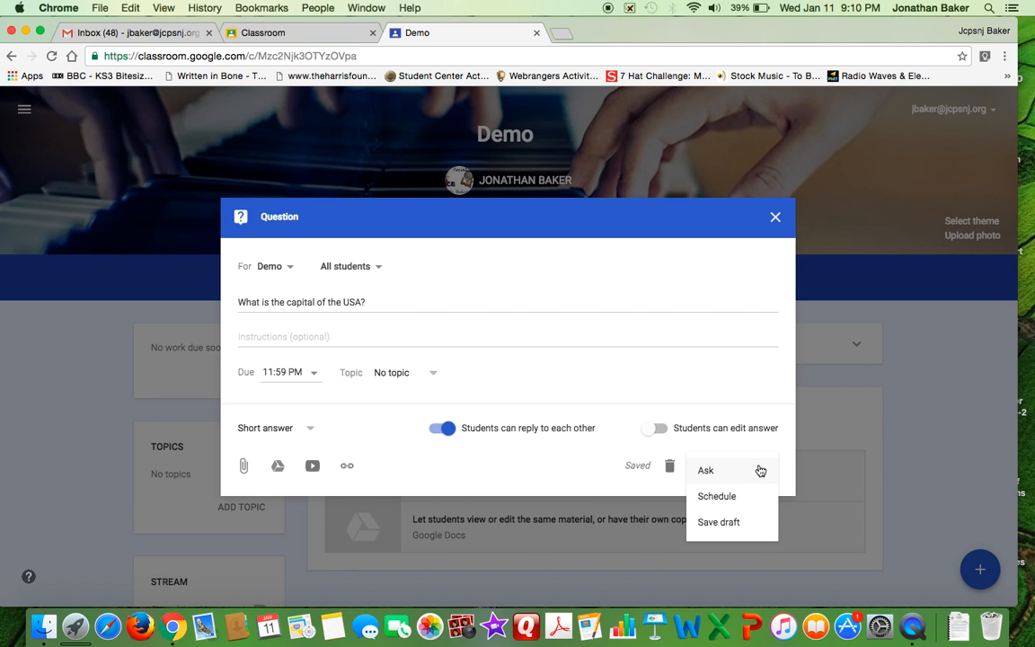
pyautogui.click(742, 508)
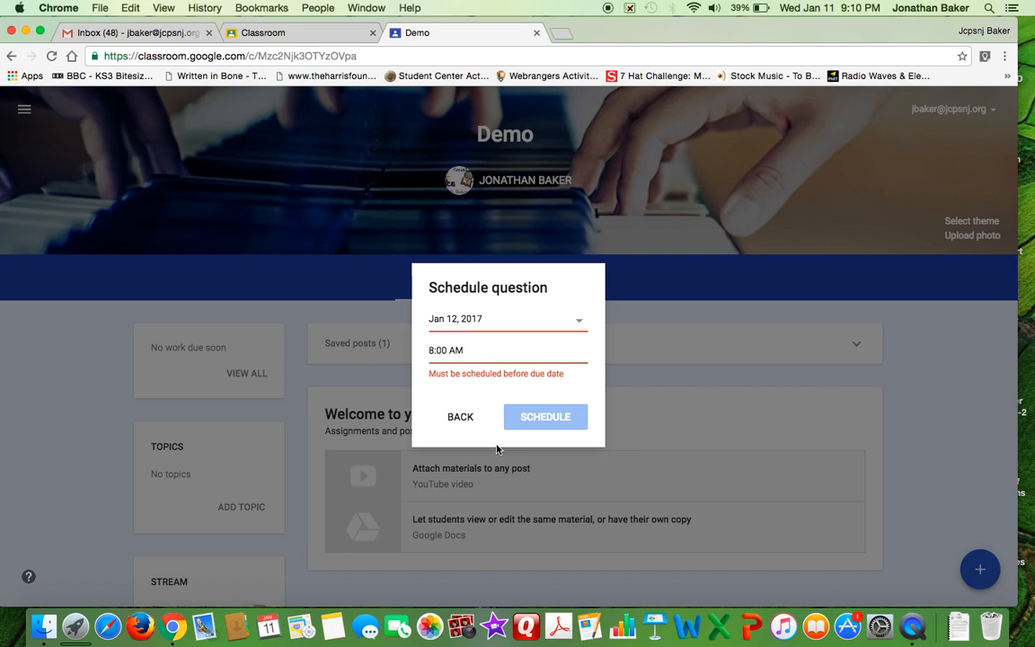
pyautogui.click(469, 417)
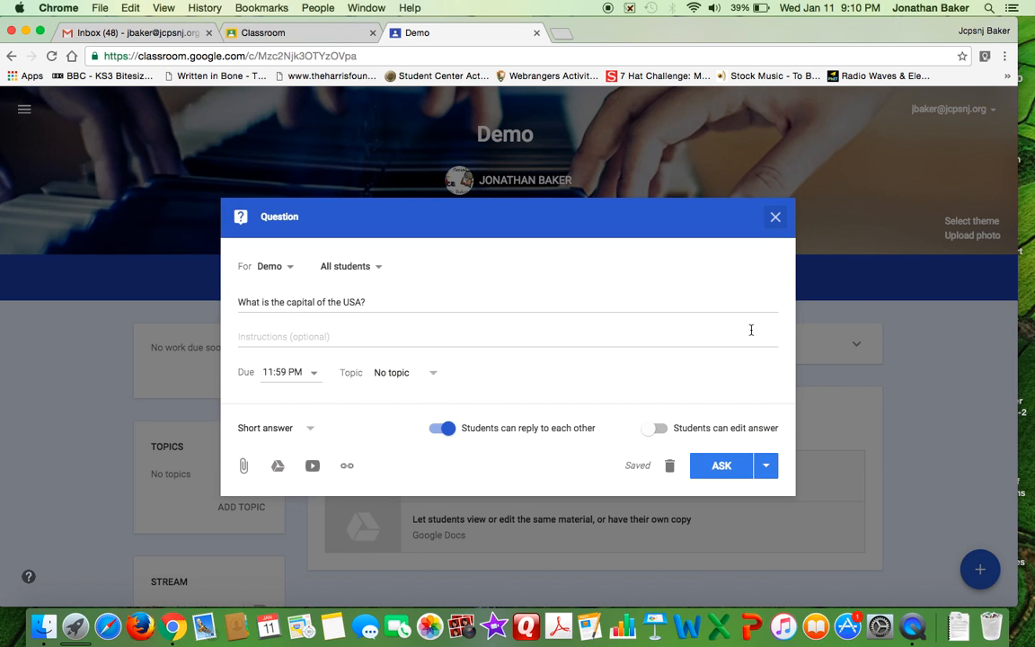
pyautogui.click(776, 219)
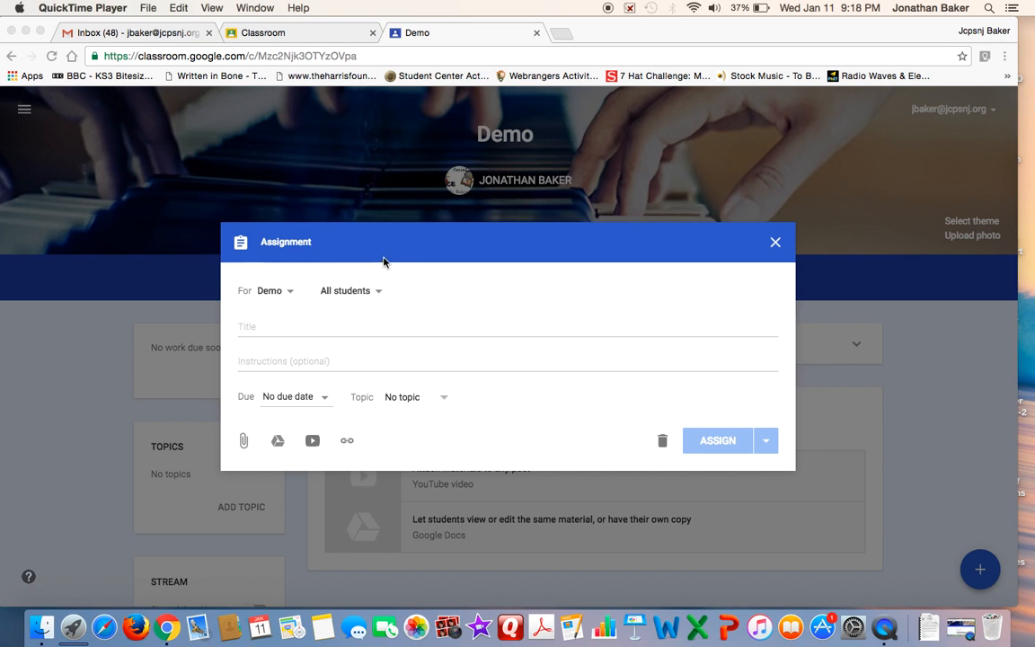
# Title the new Demo class assignment "001 The Shot Heard Round the World Mini-Q"
pyautogui.click(397, 330)
pyautogui.click(377, 330)
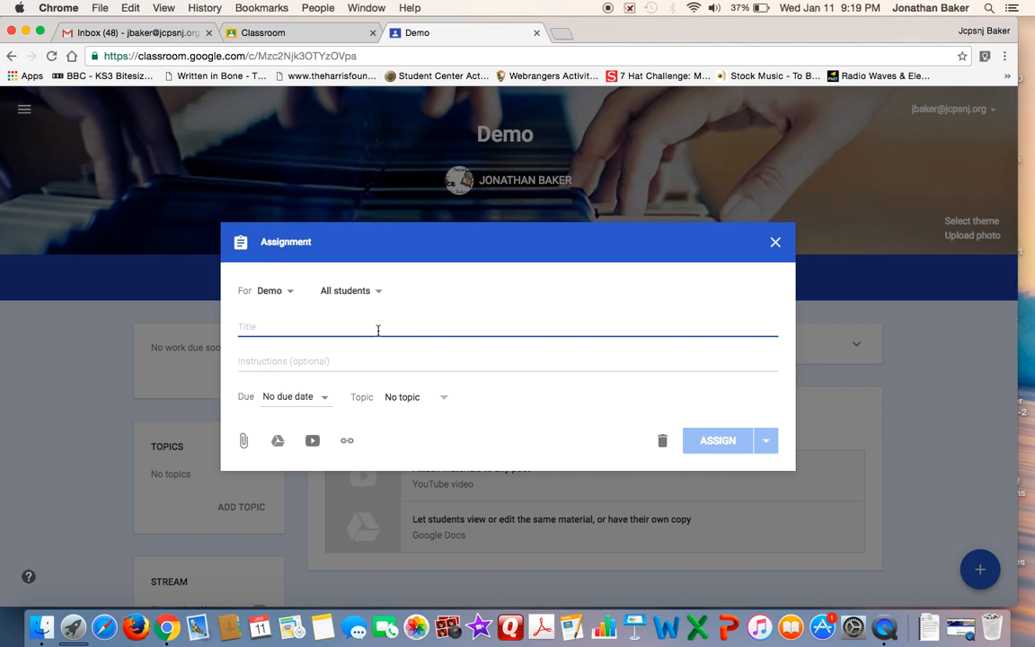
pyautogui.write('001')
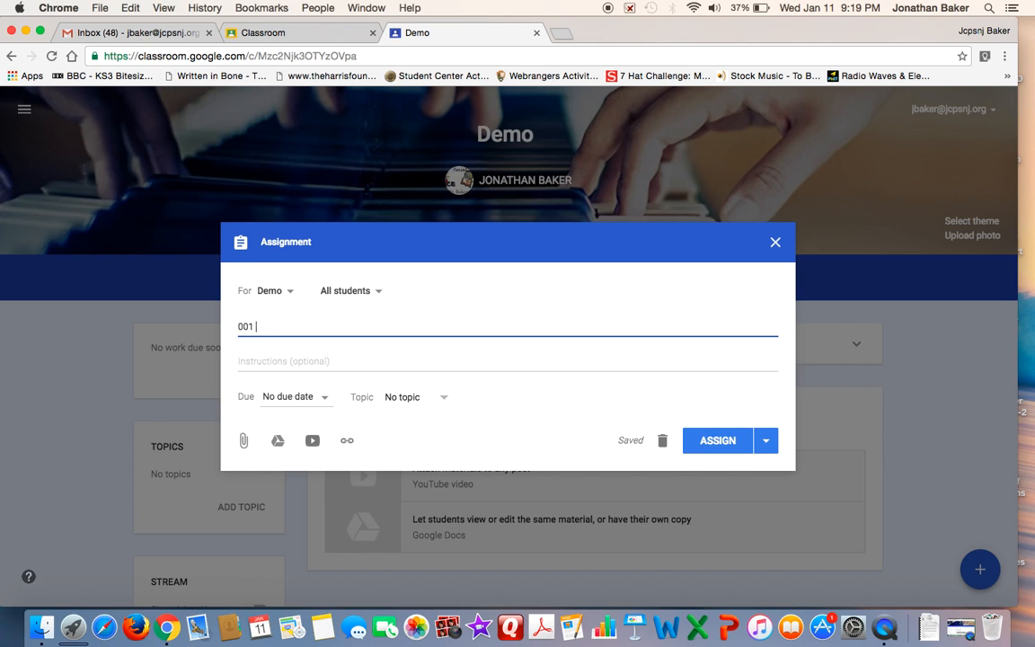
pyautogui.write('The Shot Heard Rou')
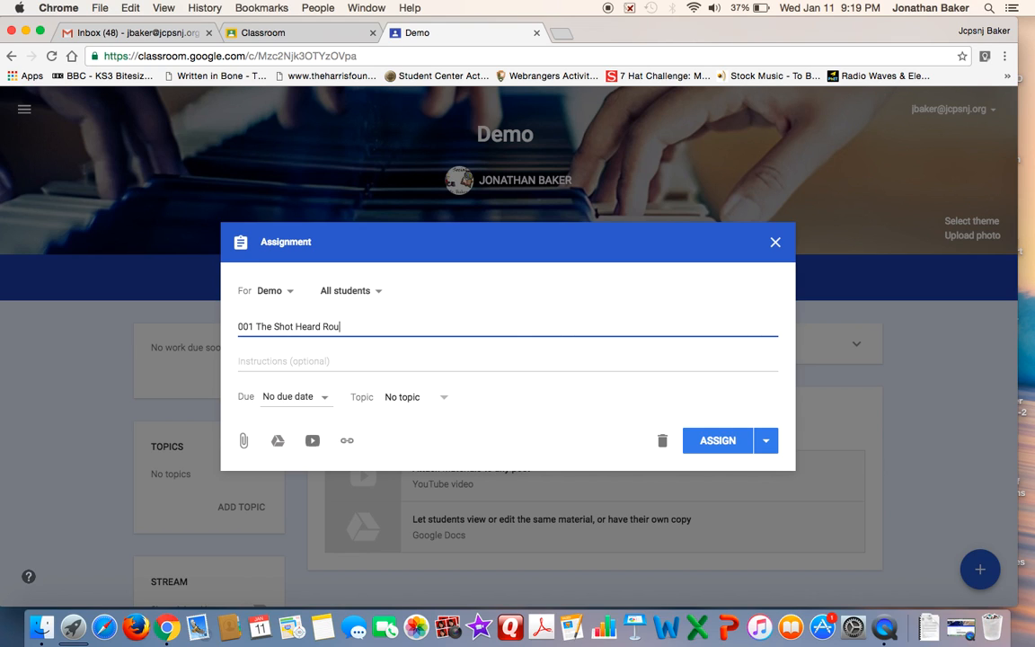
pyautogui.write('nd the World Mini-Q')
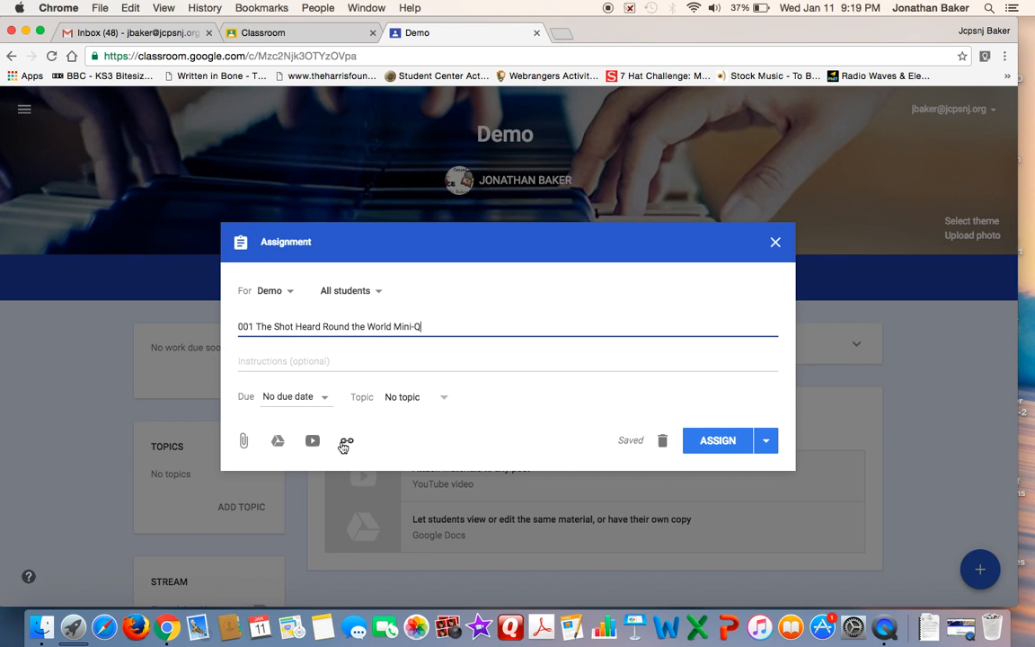
# Search Google Drive for "001" and attach the document "001 Shot Heard 'Round the World Mini-Q" to the assignment
pyautogui.click(276, 443)
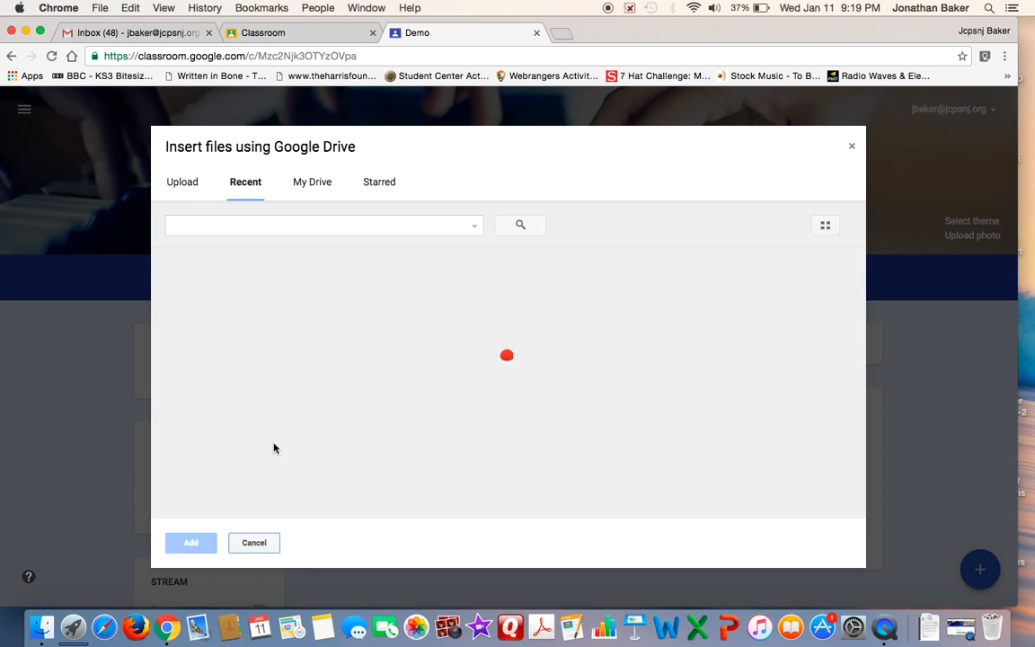
pyautogui.click(284, 223)
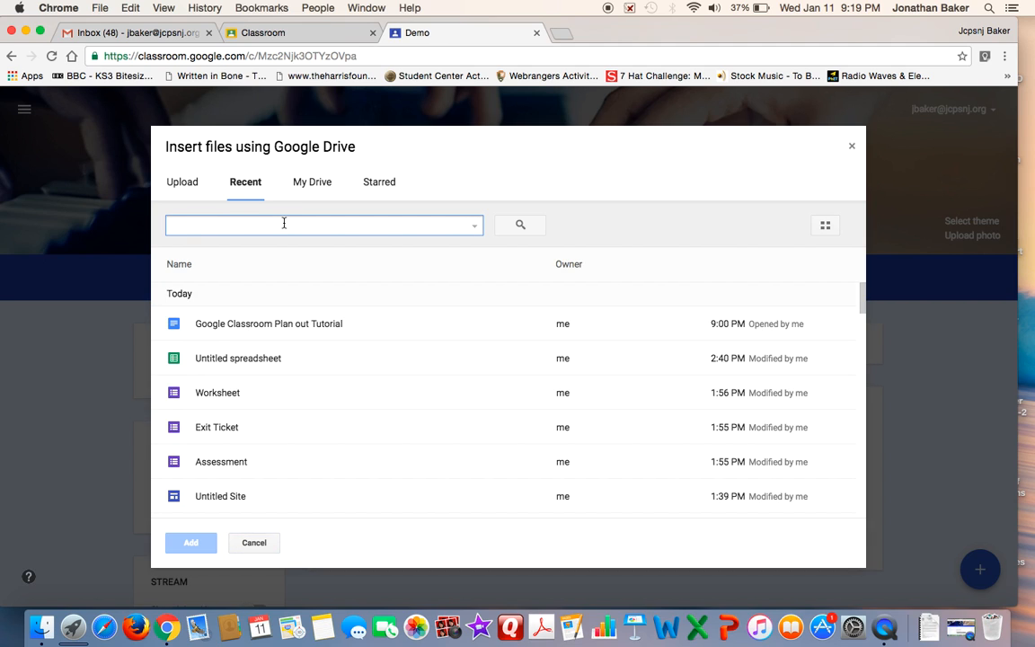
pyautogui.write('001')
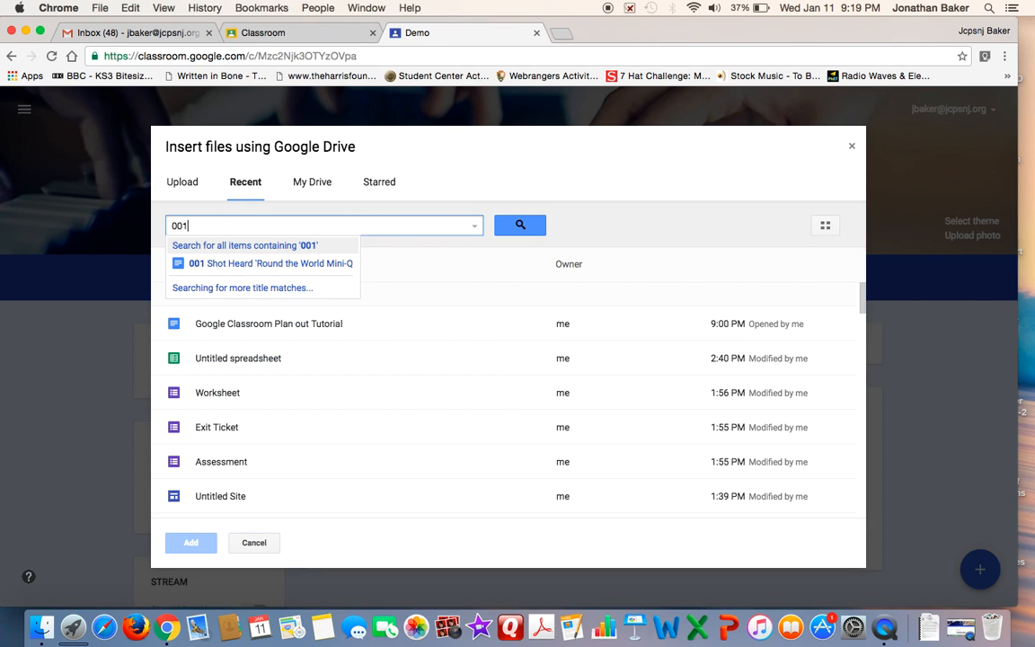
pyautogui.click(251, 264)
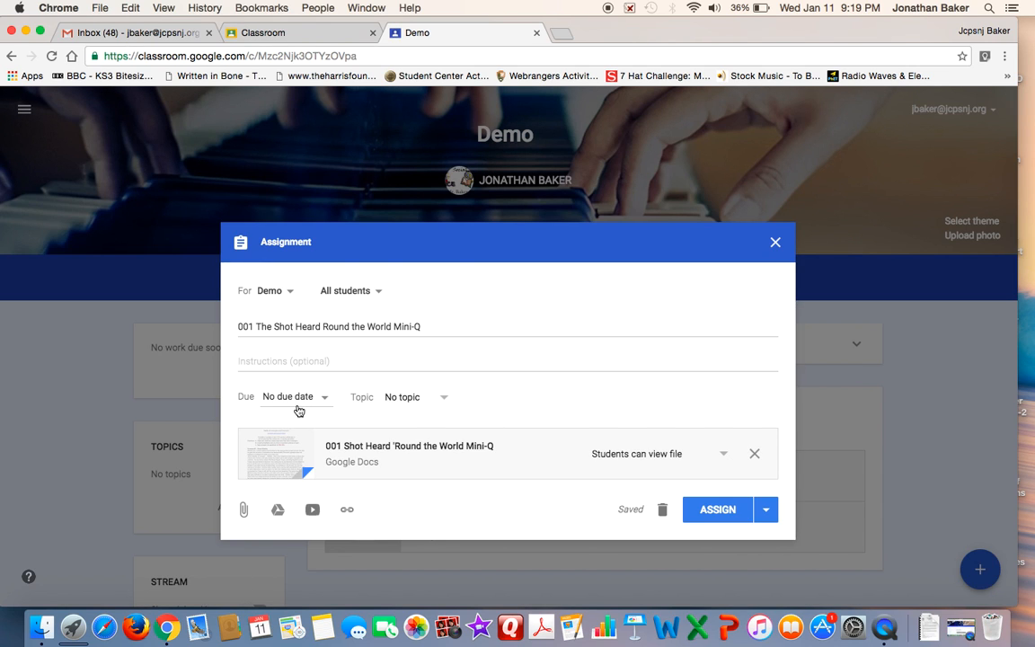
# Make the assignment due Jan 18, 2017 at 11:59 PM and set the attached document to "Make a copy for each student"
pyautogui.click(268, 403)
pyautogui.click(302, 449)
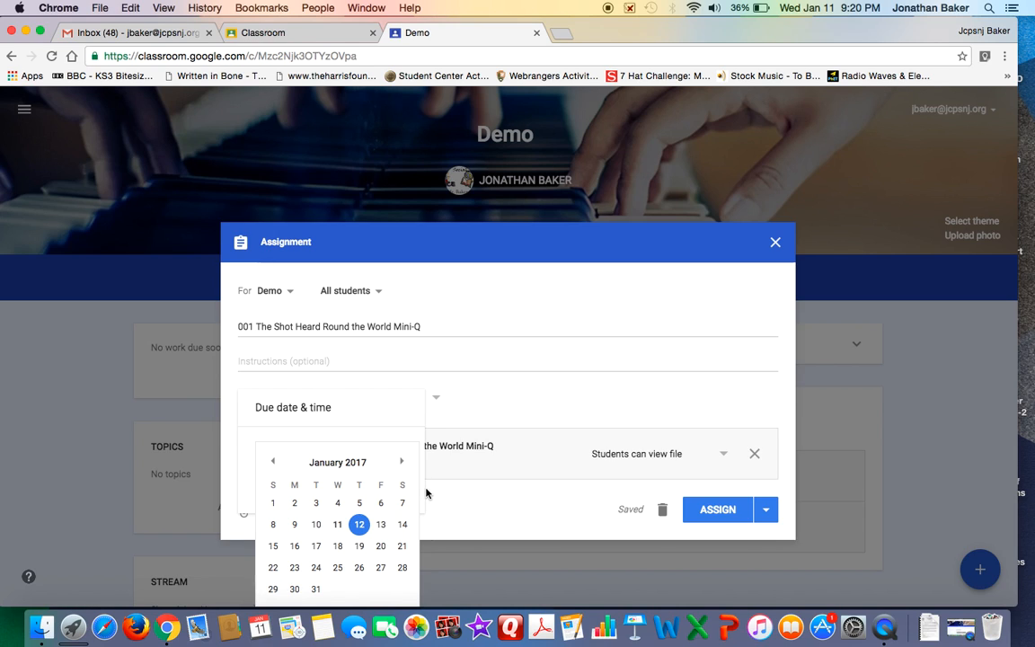
pyautogui.click(348, 548)
pyautogui.click(312, 489)
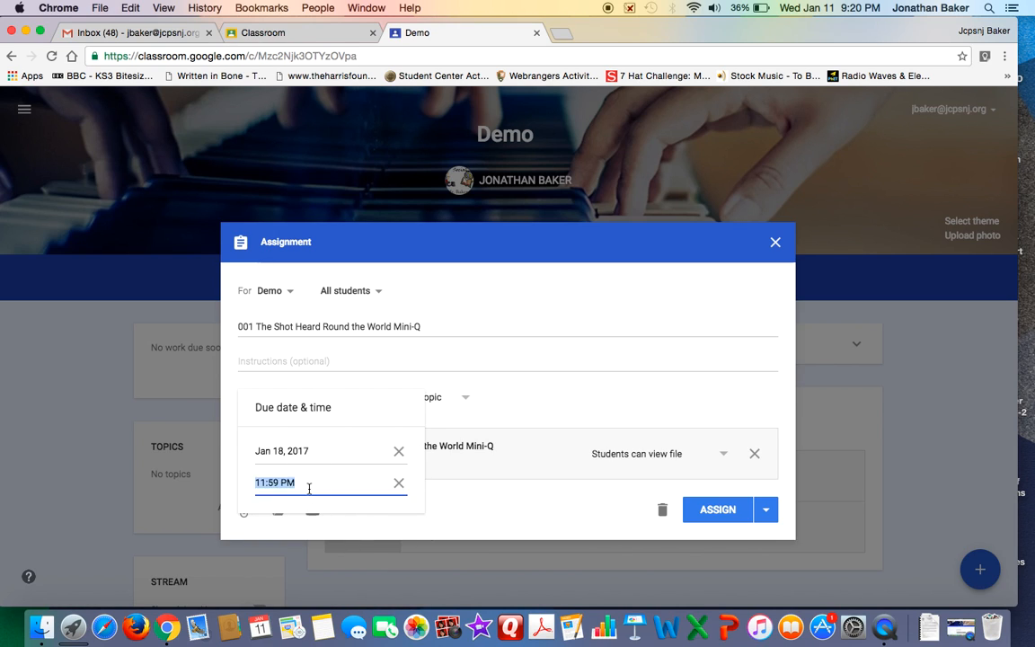
pyautogui.click(488, 528)
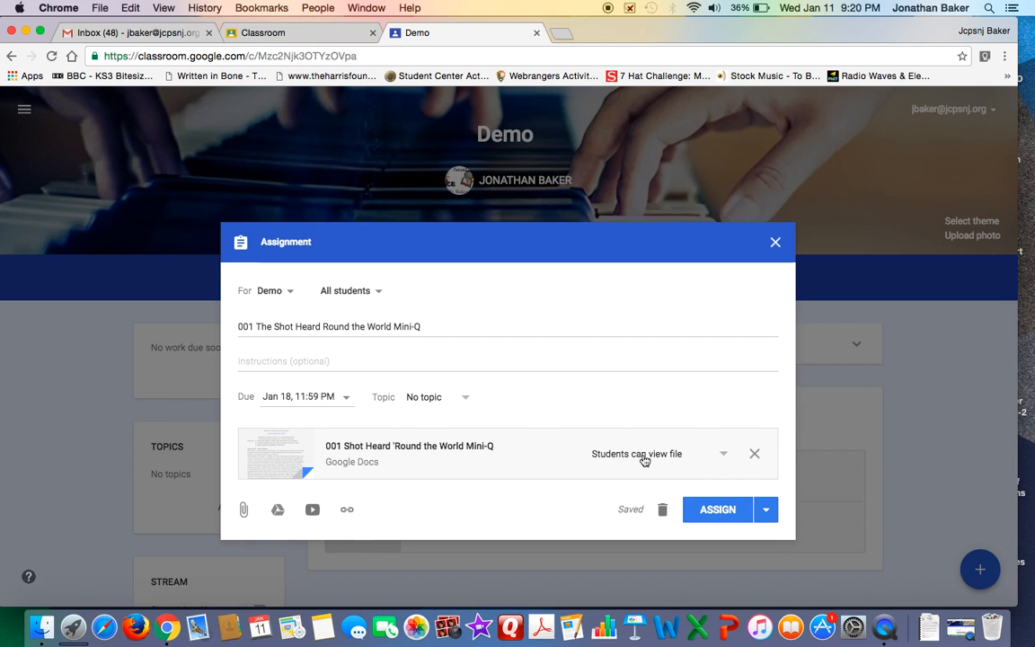
pyautogui.click(712, 456)
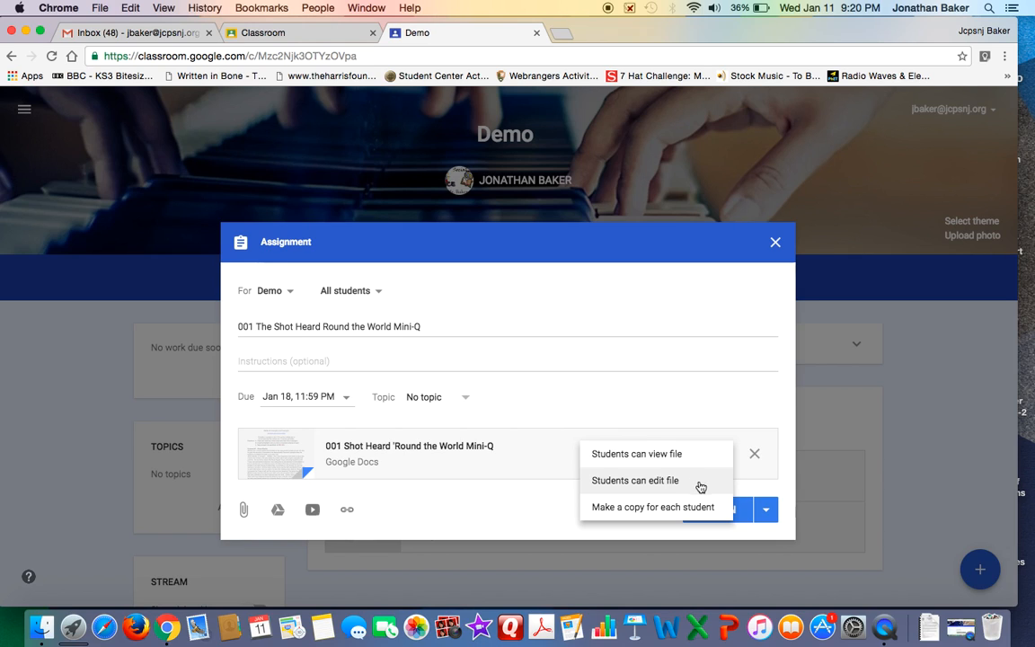
pyautogui.click(683, 509)
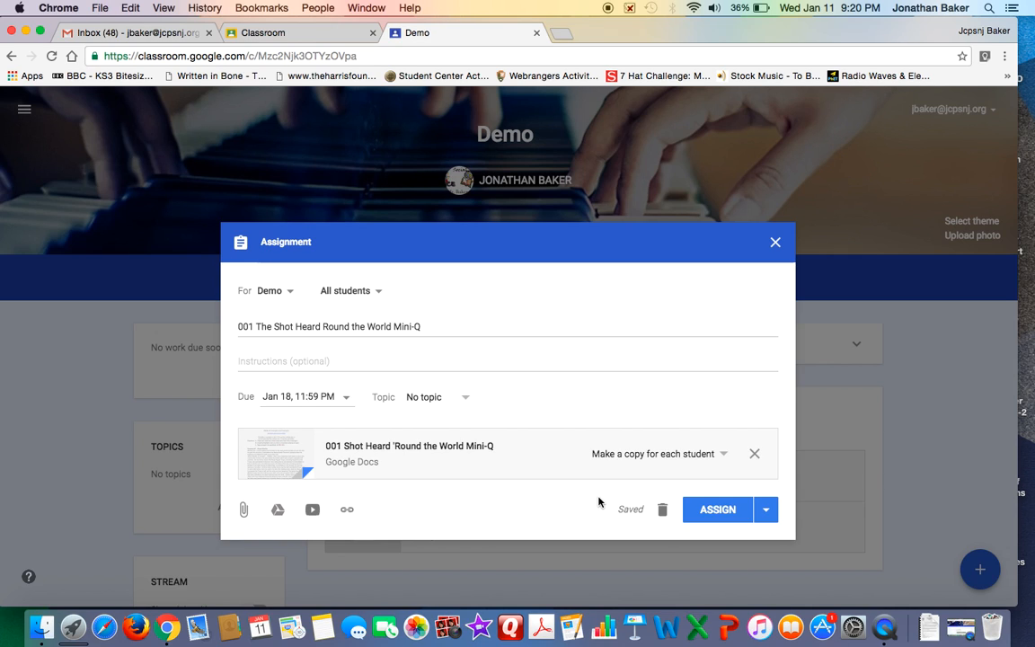
# View the assignment's scheduling date and time settings, and close the assignment without scheduling or assigning it
pyautogui.click(769, 510)
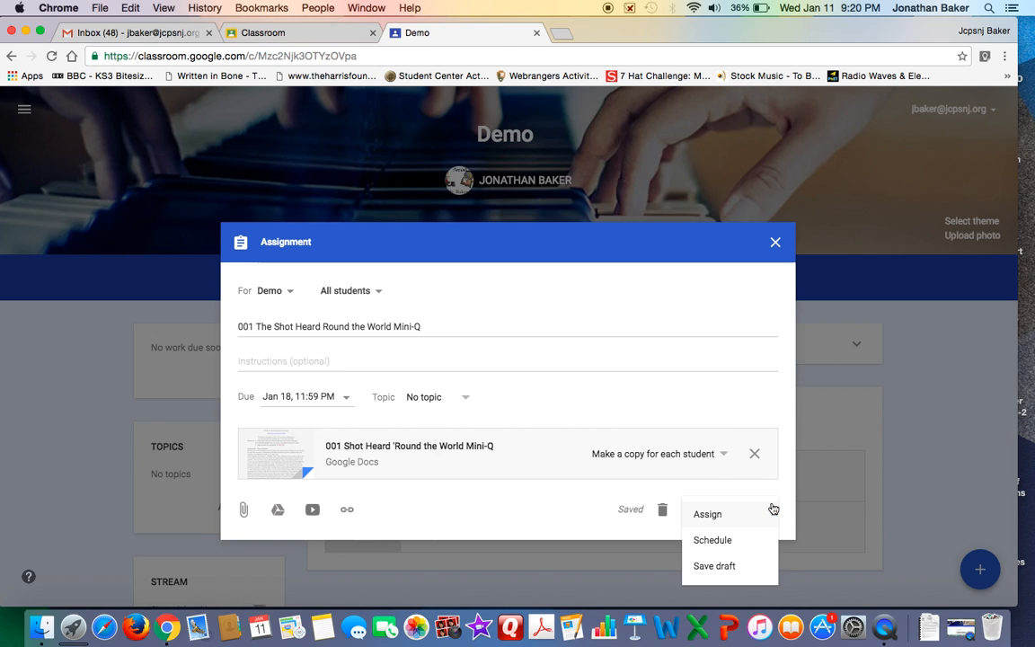
pyautogui.click(744, 541)
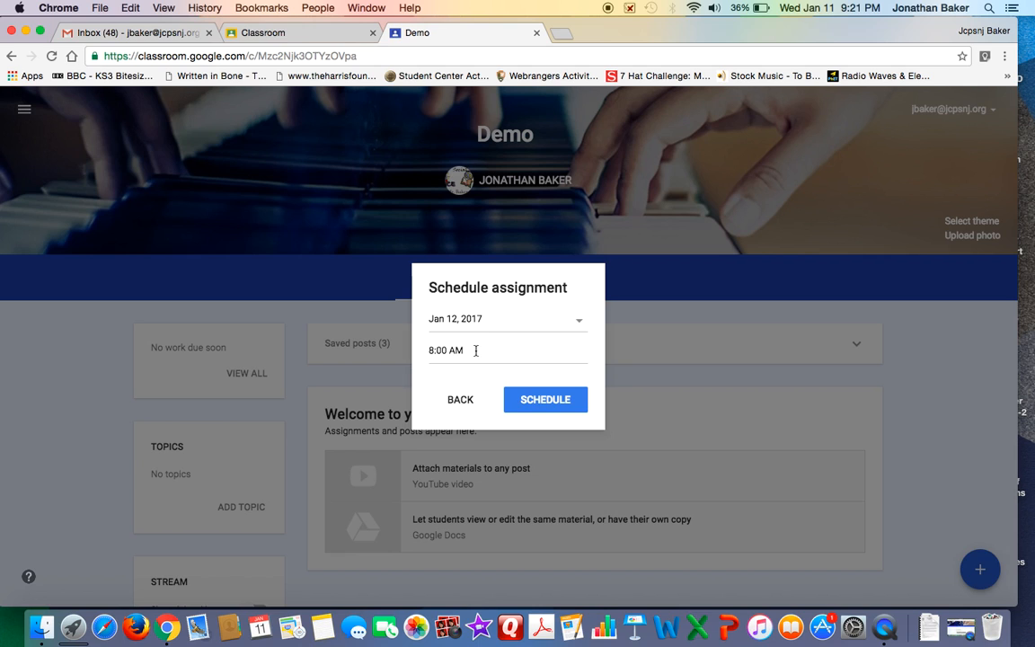
pyautogui.click(460, 399)
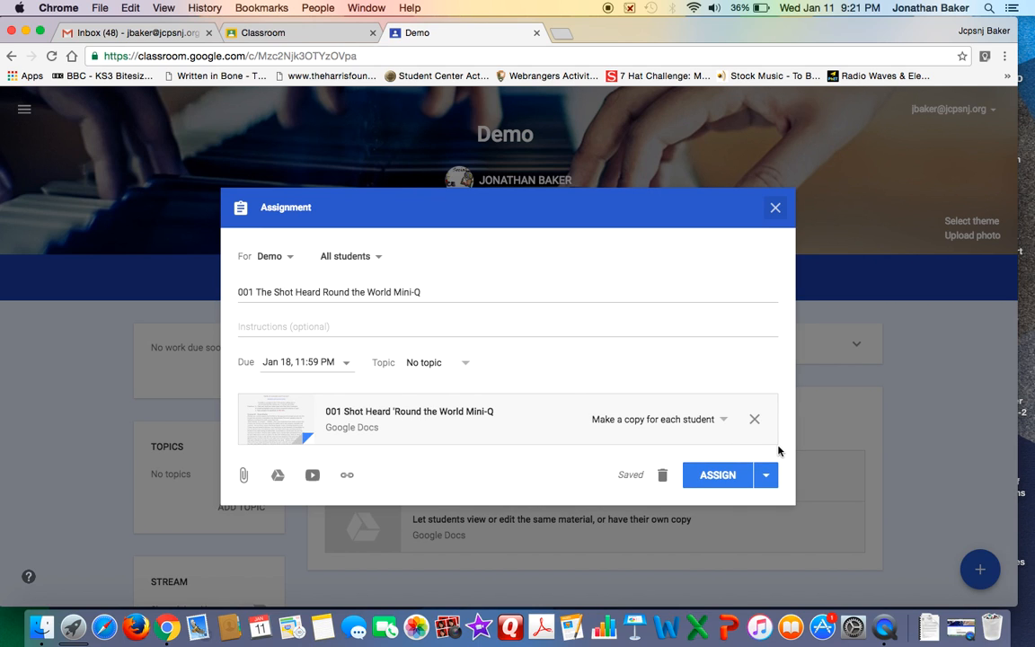
pyautogui.click(772, 209)
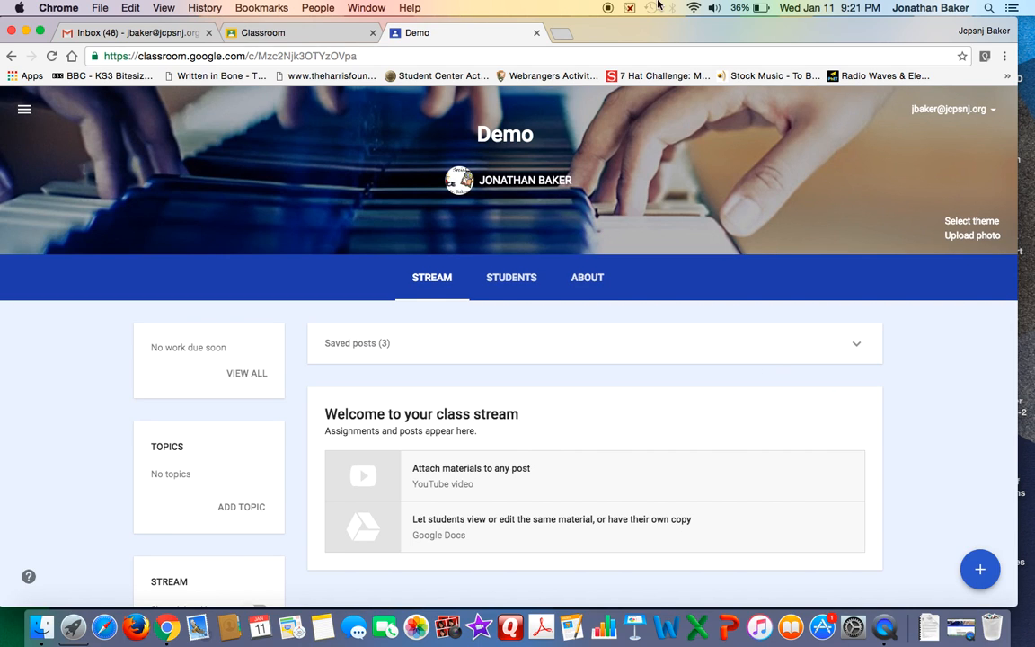